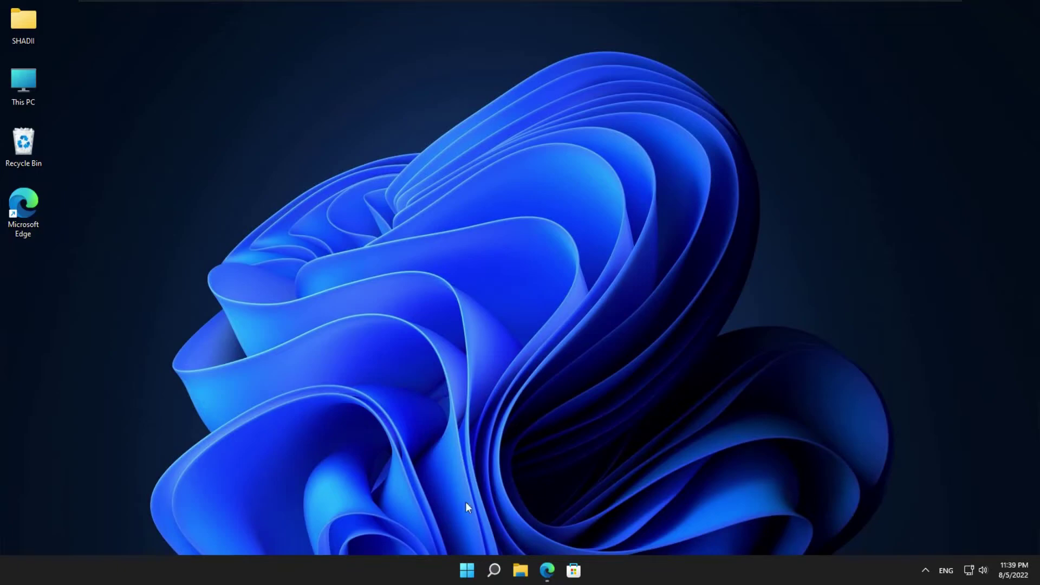
# - Run the LDPlayer9_ar_1101_ld installer from the desktop and allow it to make changes to the device
pyautogui.click(547, 570)
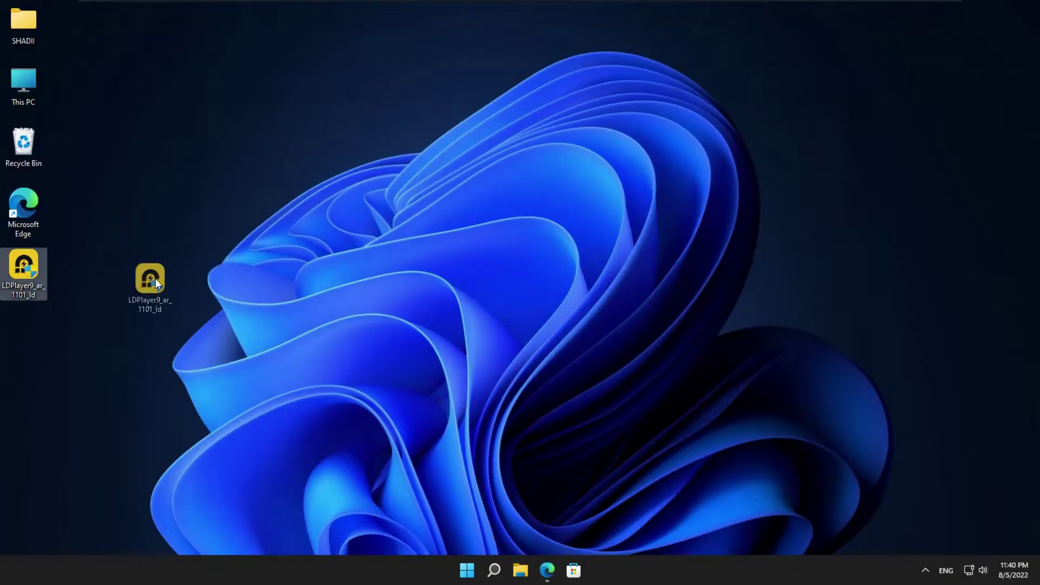
pyautogui.moveTo(152, 281); pyautogui.dragTo(545, 275)
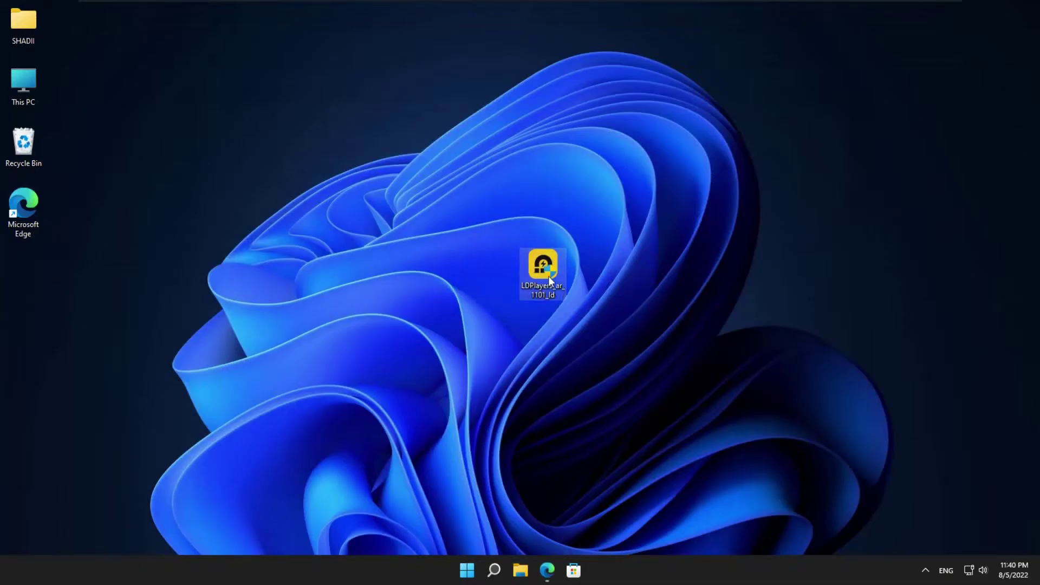
pyautogui.doubleClick(547, 265)
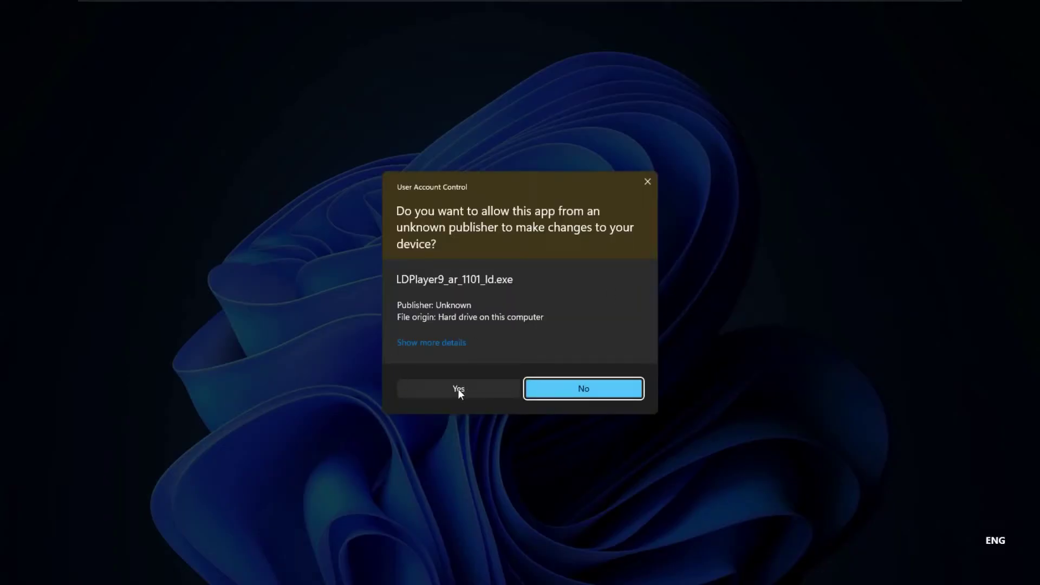
pyautogui.click(457, 388)
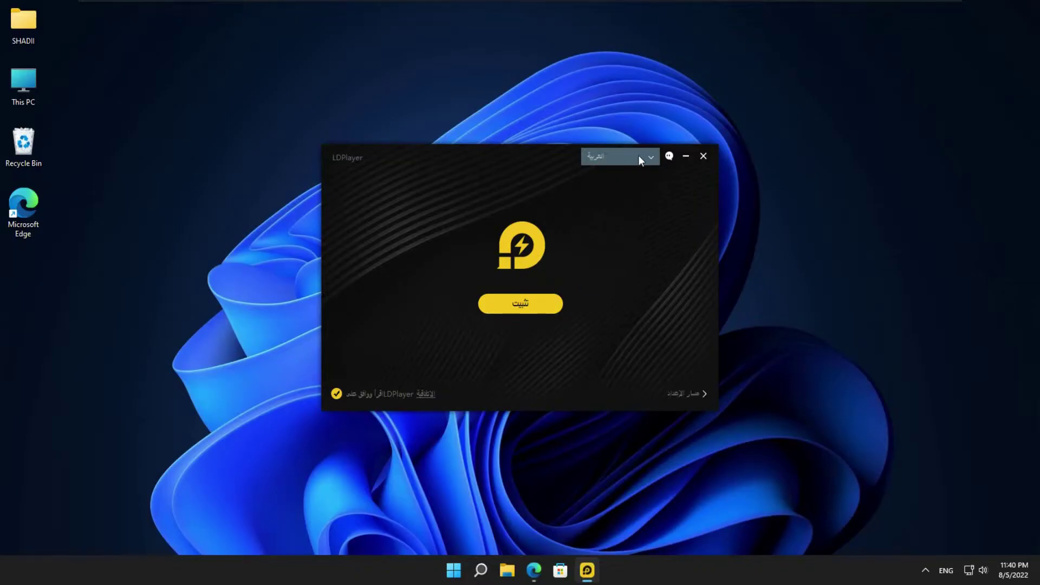
# - Look through the installer's language choices and set its language to Arabic
pyautogui.click(639, 156)
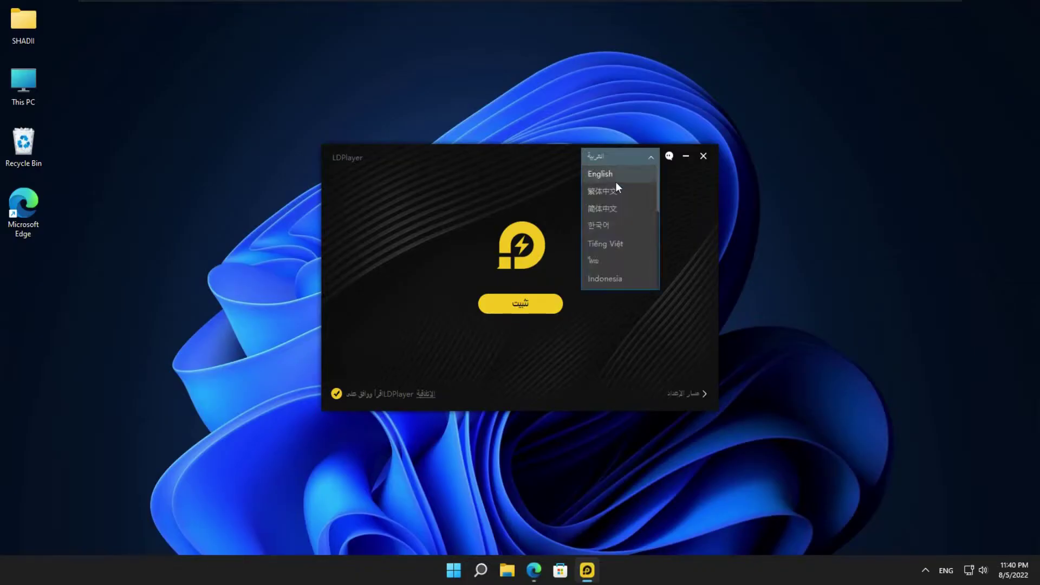
pyautogui.scroll(-5, 623, 195)
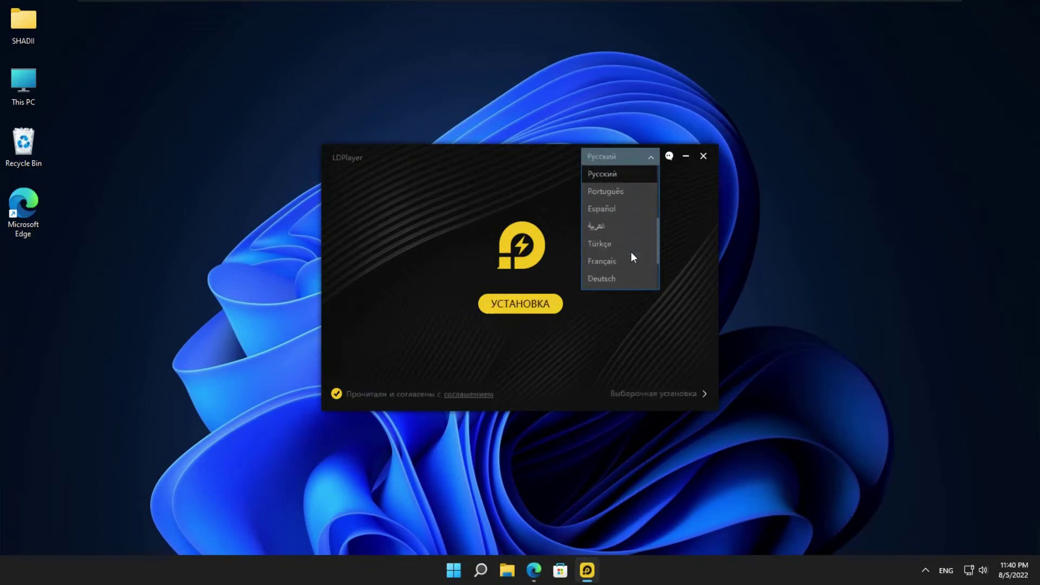
pyautogui.scroll(5, 630, 252)
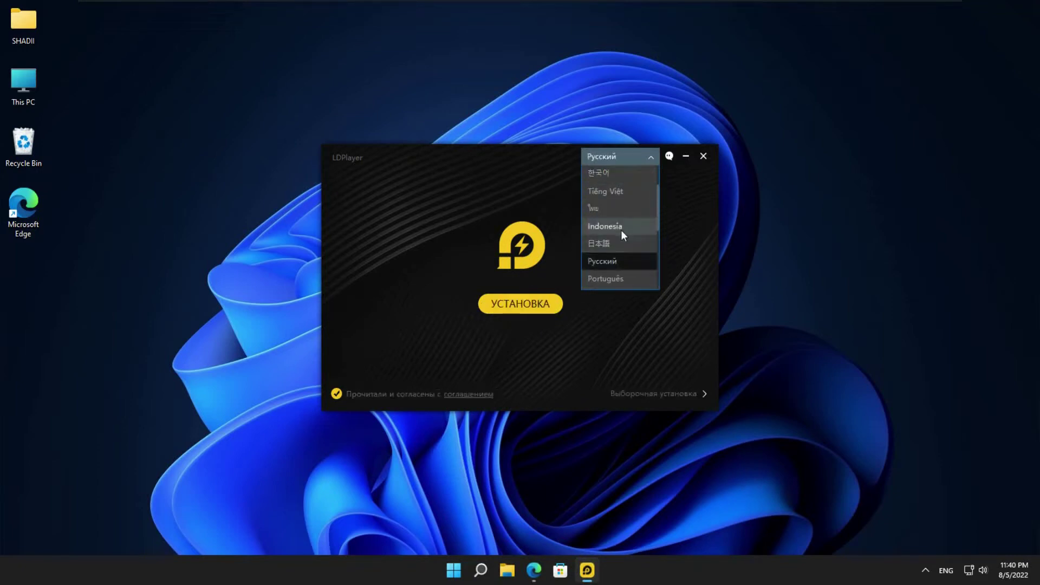
pyautogui.scroll(-3, 622, 234)
pyautogui.click(616, 230)
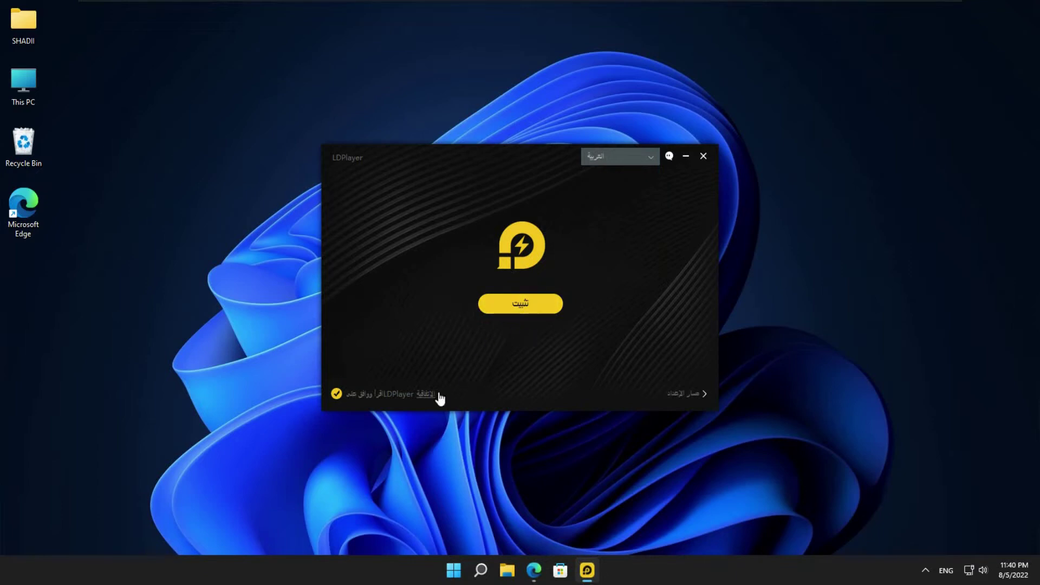
# - Show the installer's custom path option and examine the destination folder
pyautogui.click(678, 395)
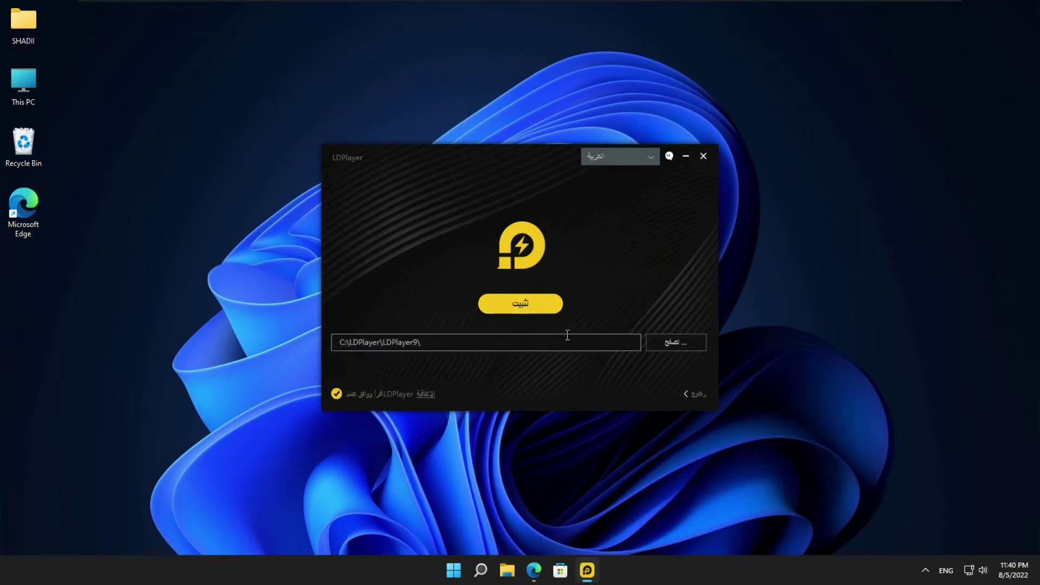
pyautogui.moveTo(475, 348); pyautogui.dragTo(402, 350)
pyautogui.doubleClick(402, 350)
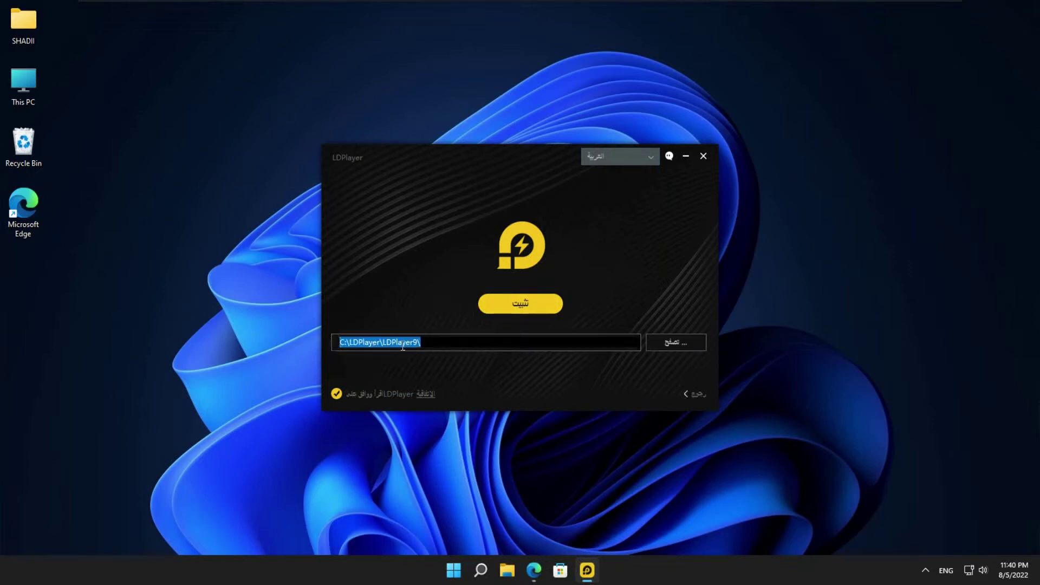
pyautogui.click(678, 342)
pyautogui.scroll(-2, 521, 285)
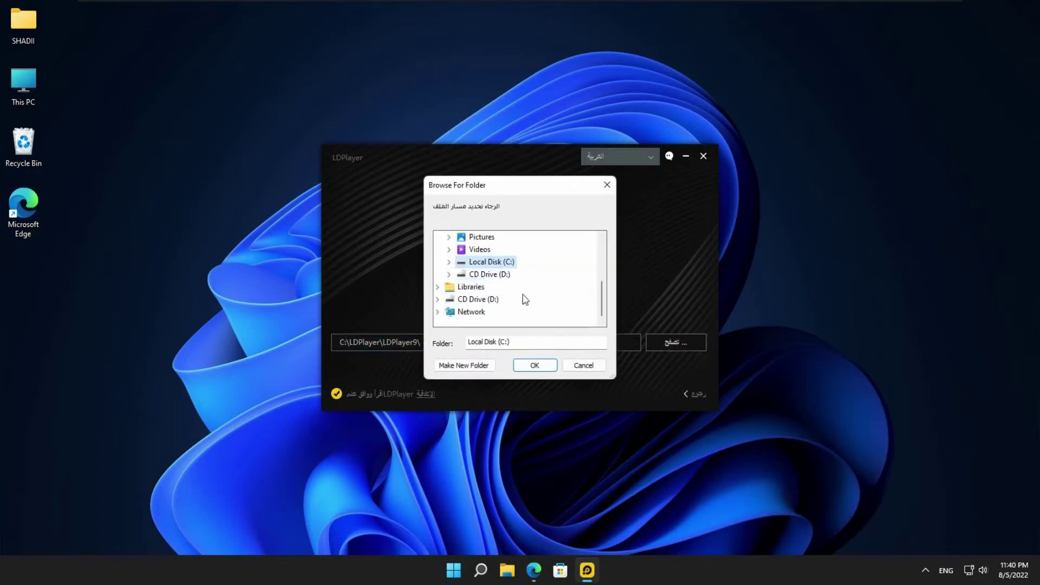
pyautogui.click(607, 186)
# - Start the LDPlayer installation with C:\LDPlayer\LDPlayer9\ as the destination folder
pyautogui.moveTo(477, 341); pyautogui.dragTo(336, 341)
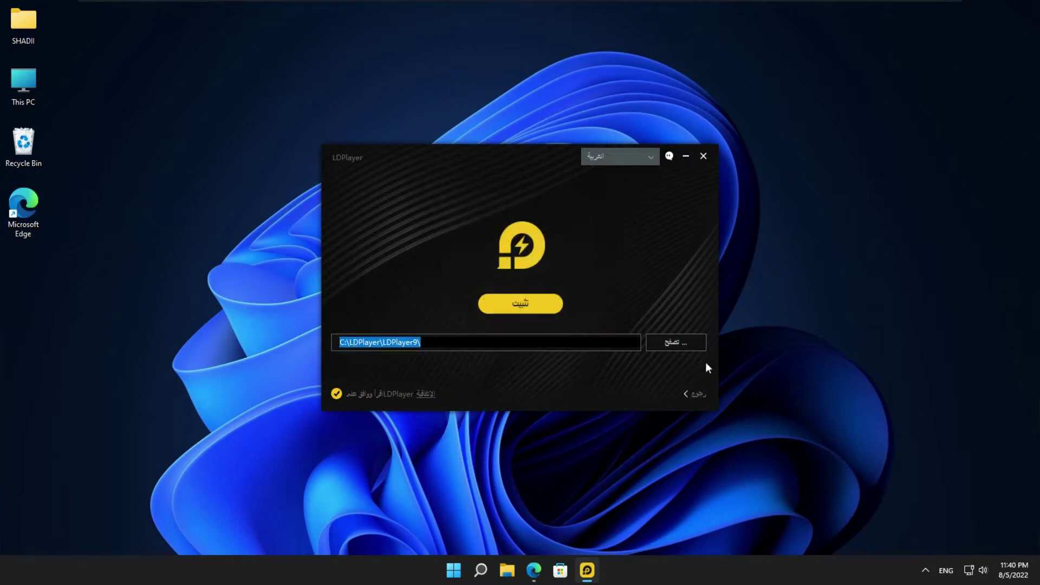
pyautogui.click(515, 305)
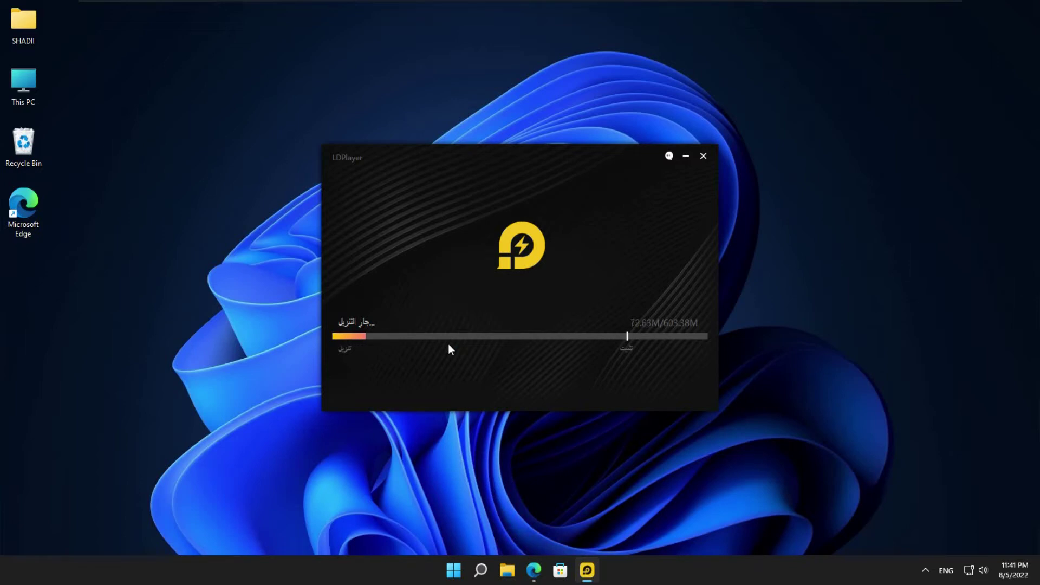
# - Move the installer window aside from the setup file and start LDPlayer once the installation completes
pyautogui.moveTo(537, 174); pyautogui.dragTo(771, 101)
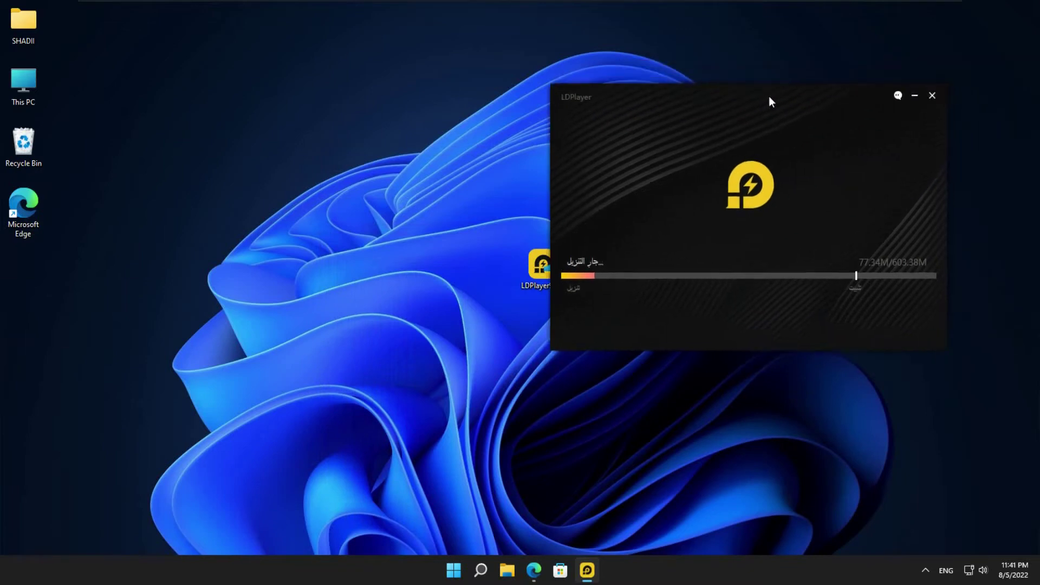
pyautogui.rightClick(538, 265)
pyautogui.click(609, 356)
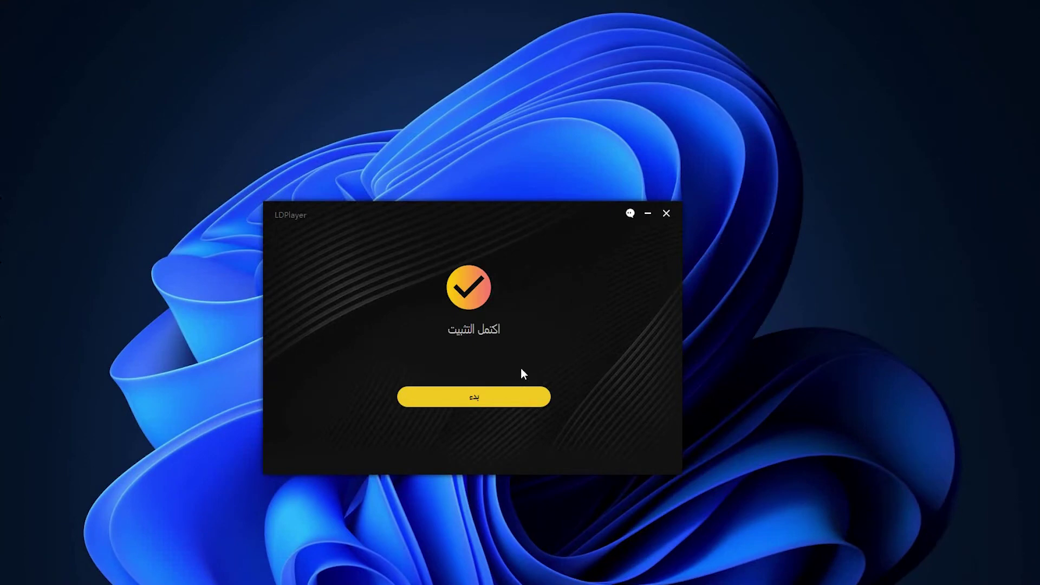
pyautogui.click(471, 402)
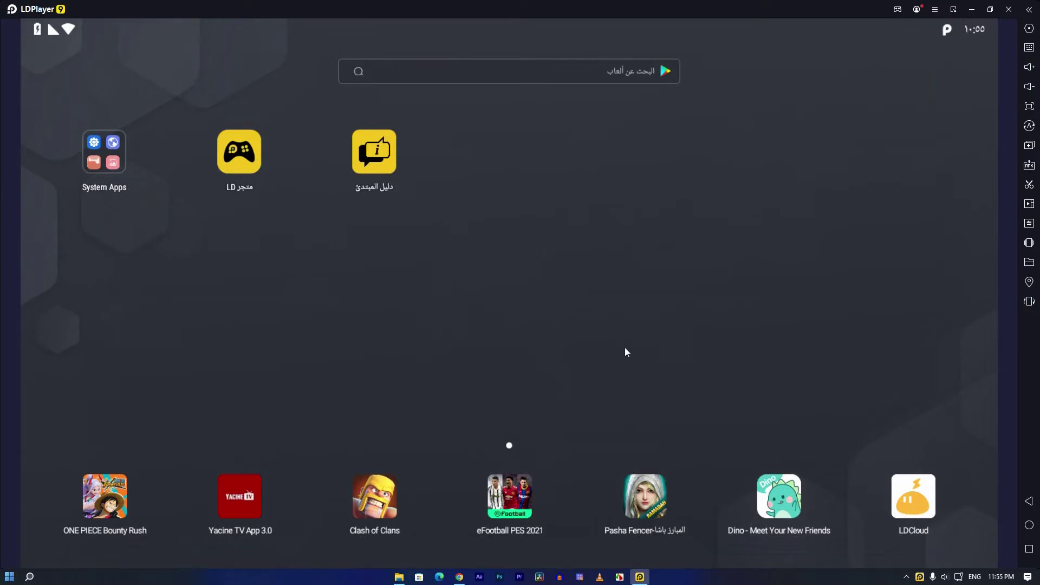
# - Open the LD store from the home-screen game search and proceed from its app listings to Google Play
pyautogui.click(559, 70)
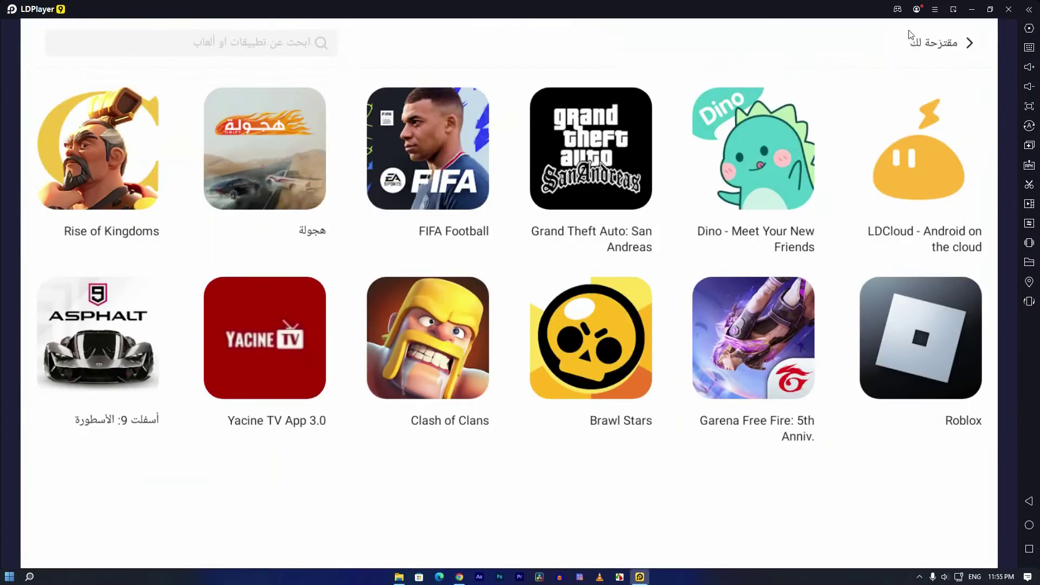
pyautogui.click(970, 43)
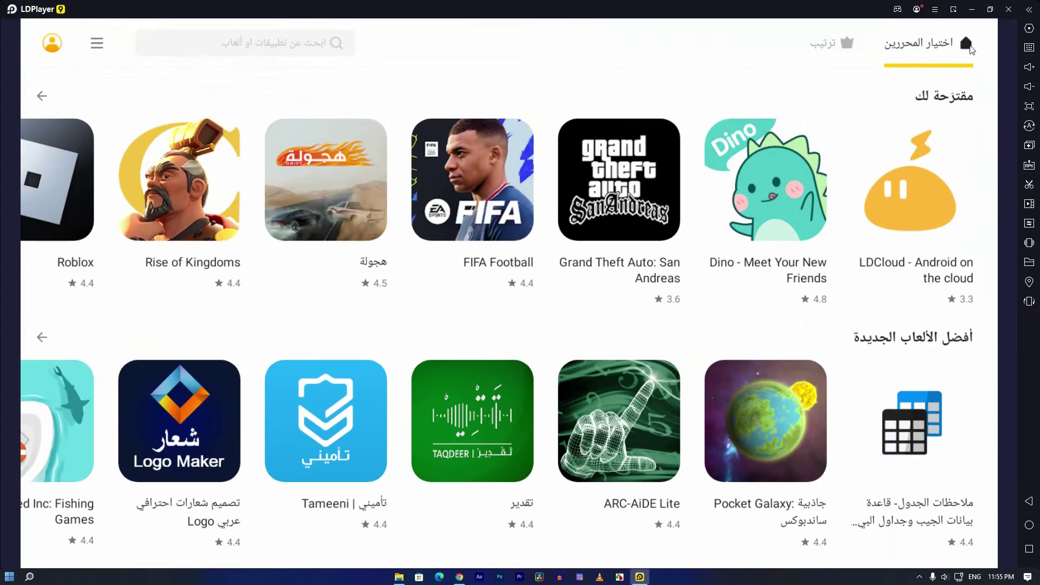
pyautogui.click(970, 43)
pyautogui.click(181, 185)
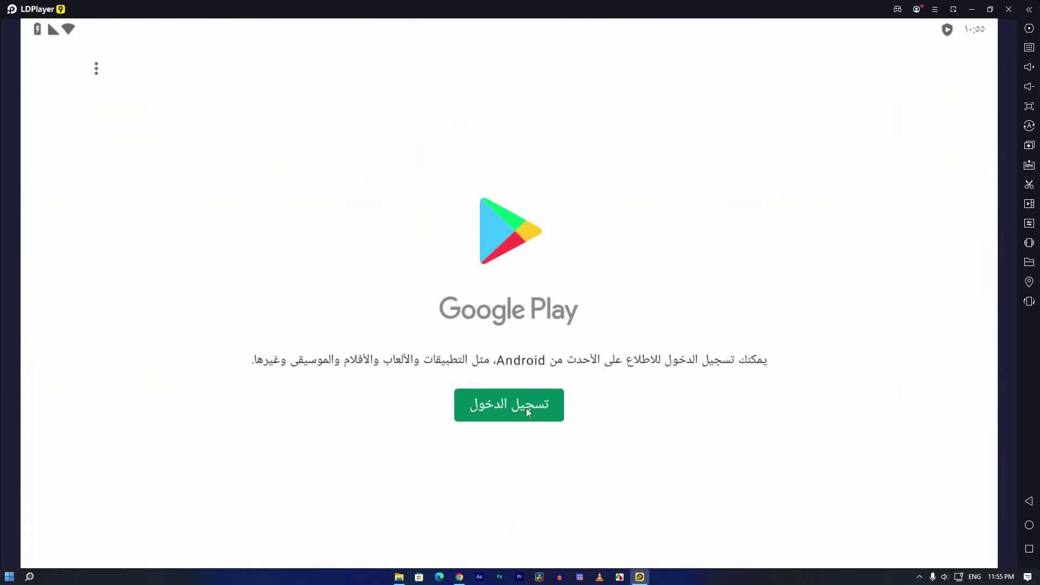
# - Sign in to Google Play and install Brawl Stars
pyautogui.click(512, 412)
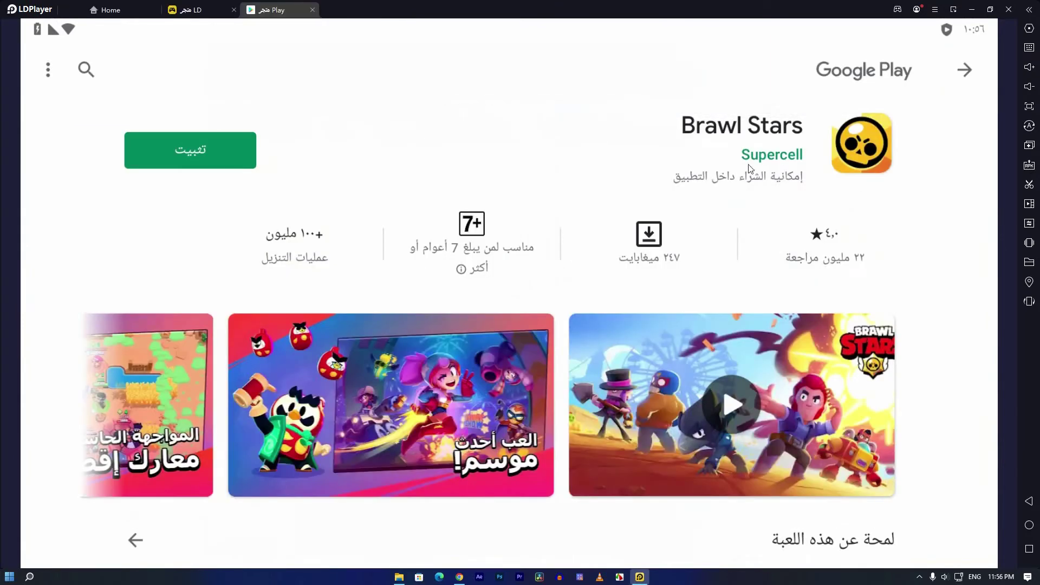
pyautogui.click(206, 160)
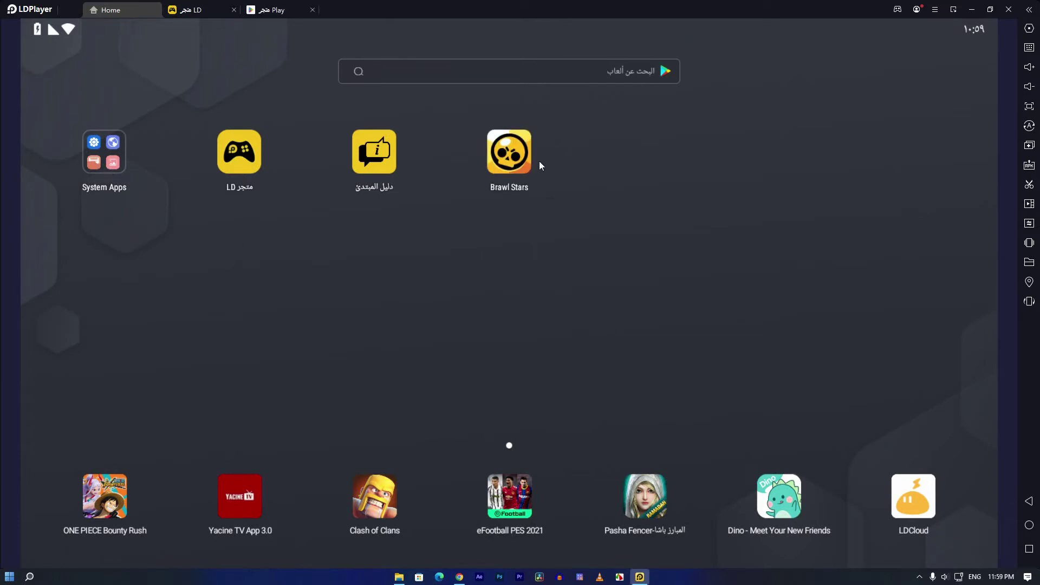
# - Launch Brawl Stars from the home screen and move the character through the tutorial arena to collect the green power cubes
pyautogui.click(514, 155)
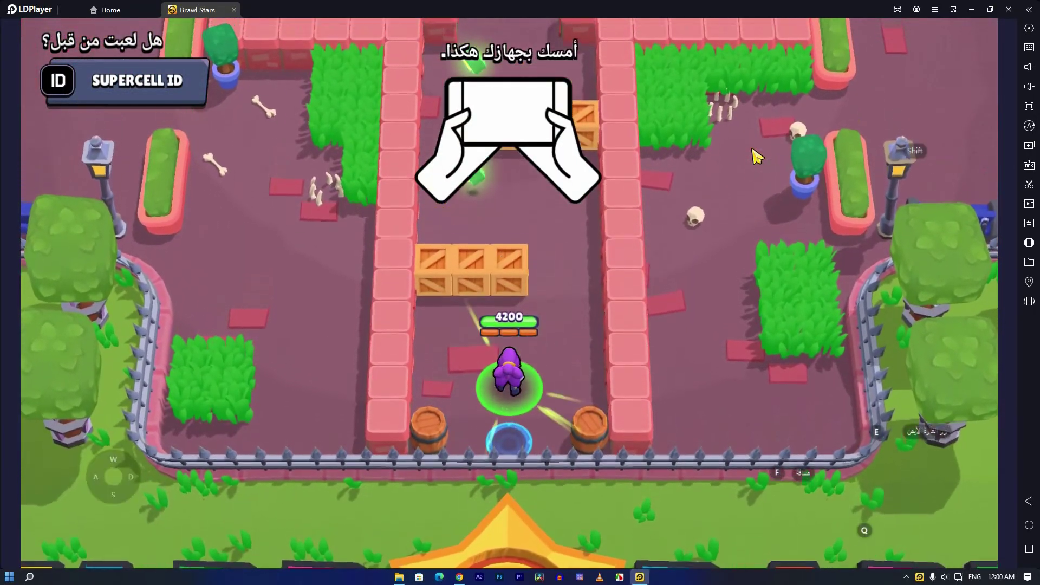
pyautogui.press('w')
pyautogui.press('d')
pyautogui.press('w')
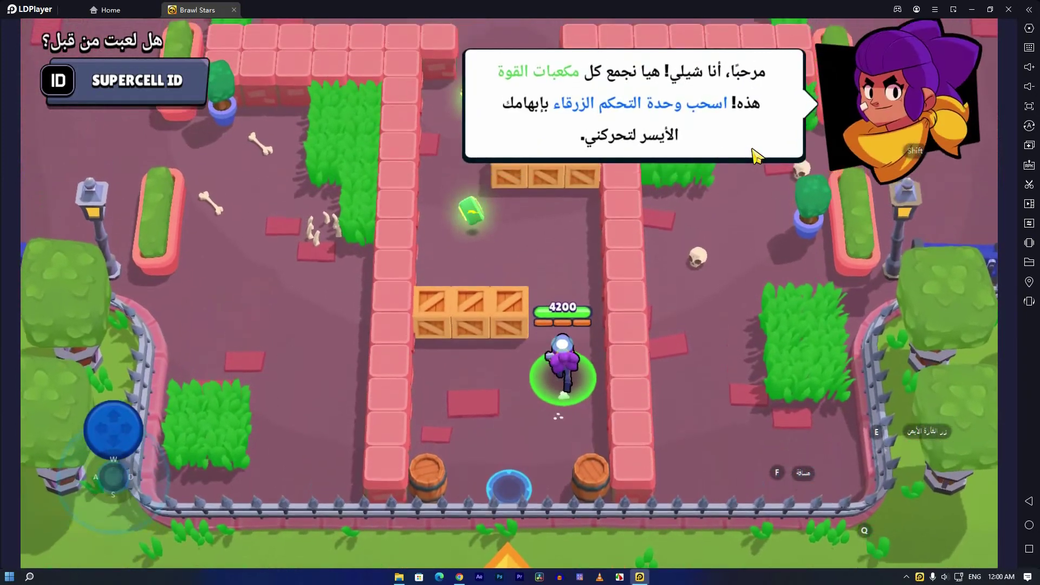
pyautogui.press('a')
pyautogui.press('a')
pyautogui.press('s')
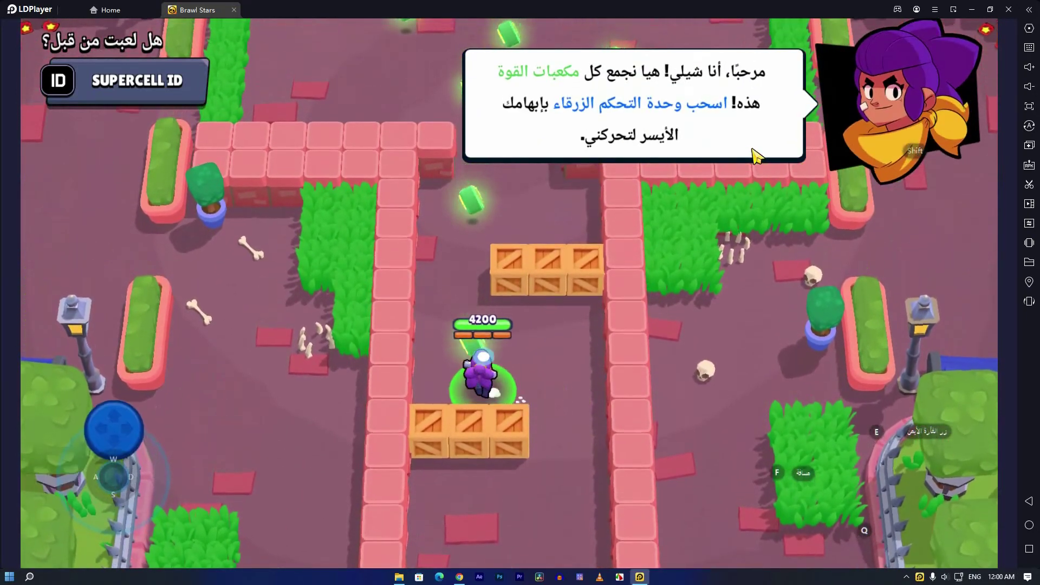
pyautogui.press('w')
pyautogui.press('d')
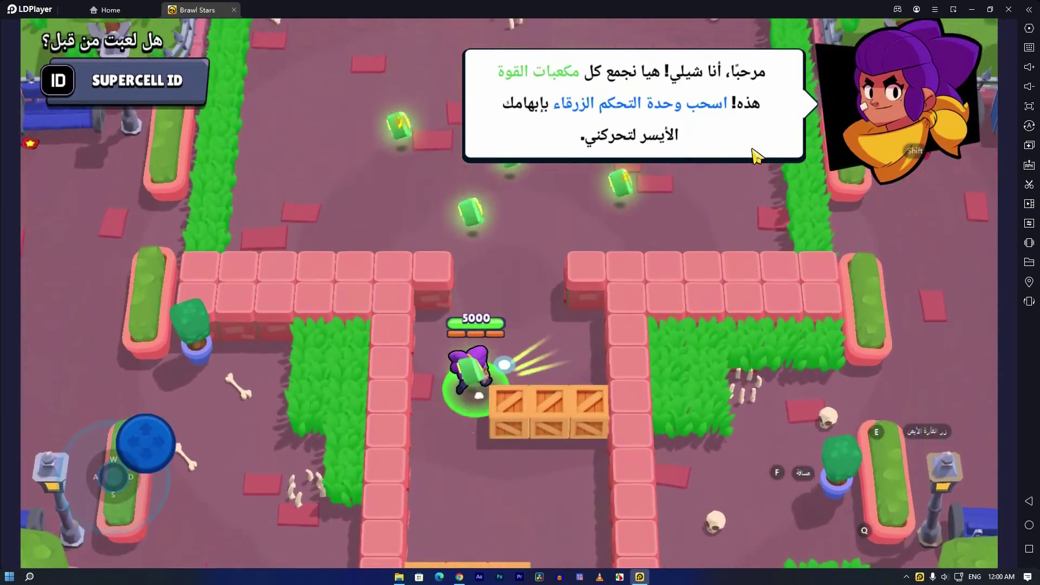
pyautogui.press('a')
pyautogui.press('d')
pyautogui.press('a')
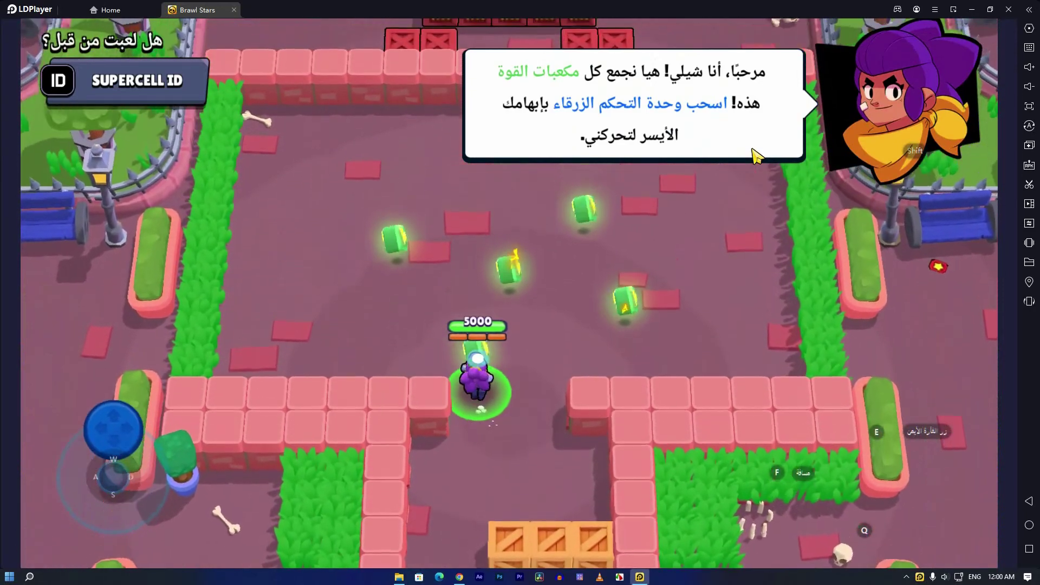
pyautogui.press('w')
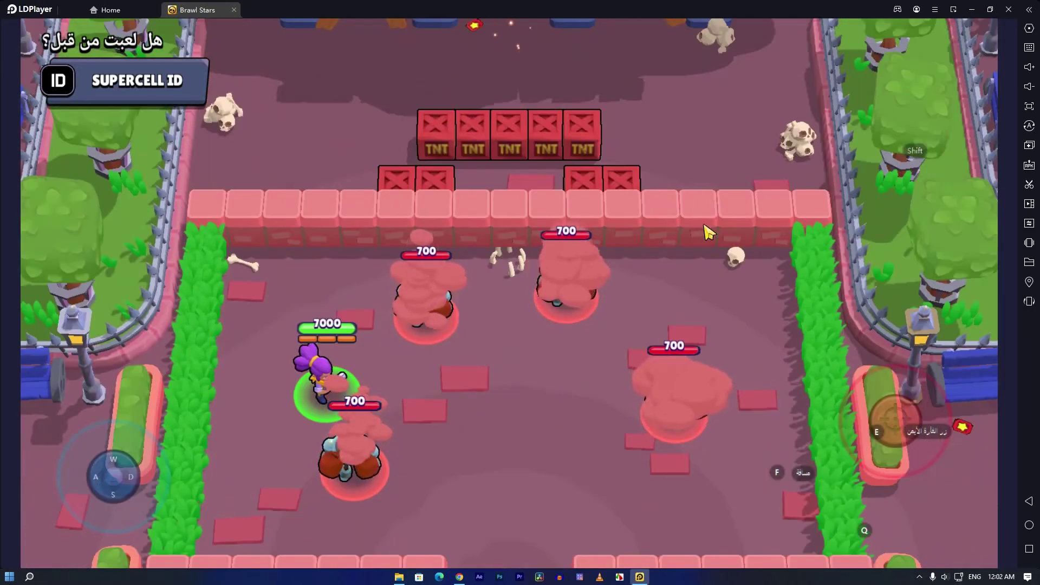
# - Open the emulator settings and set the screen resolution to 1920x1080 (dpi 280)
pyautogui.click(1029, 10)
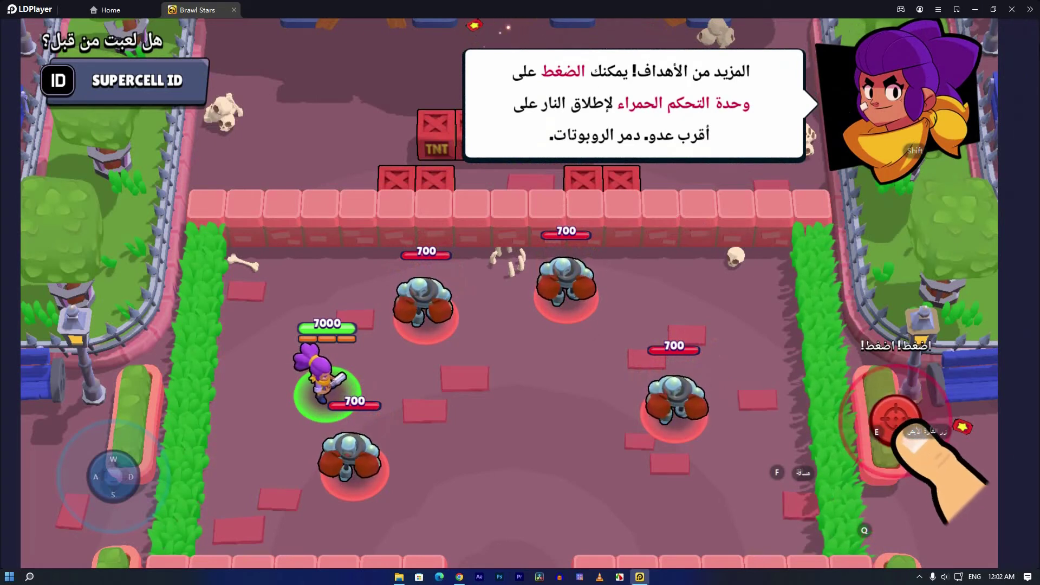
pyautogui.click(1033, 13)
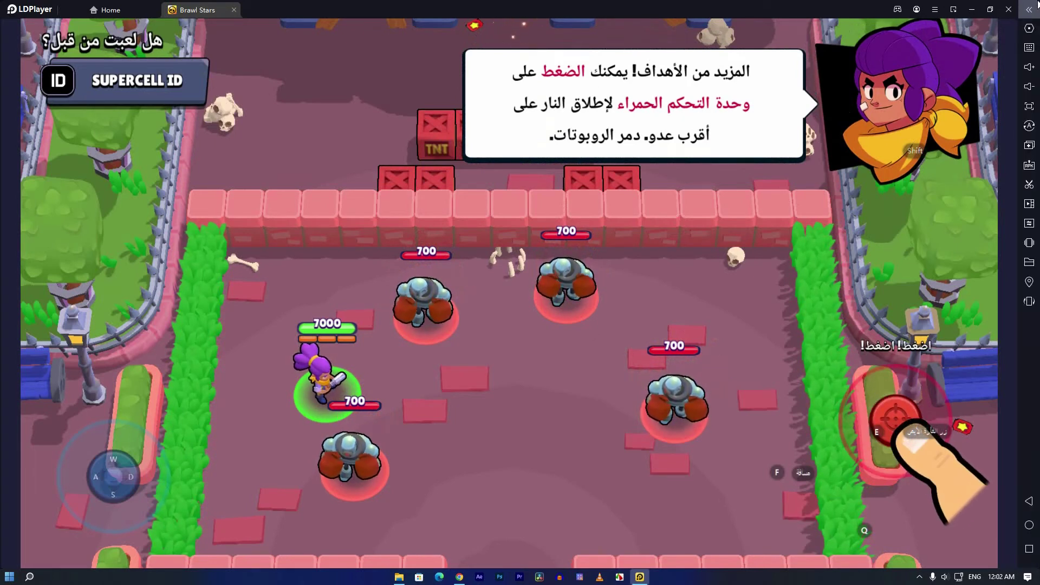
pyautogui.click(1024, 30)
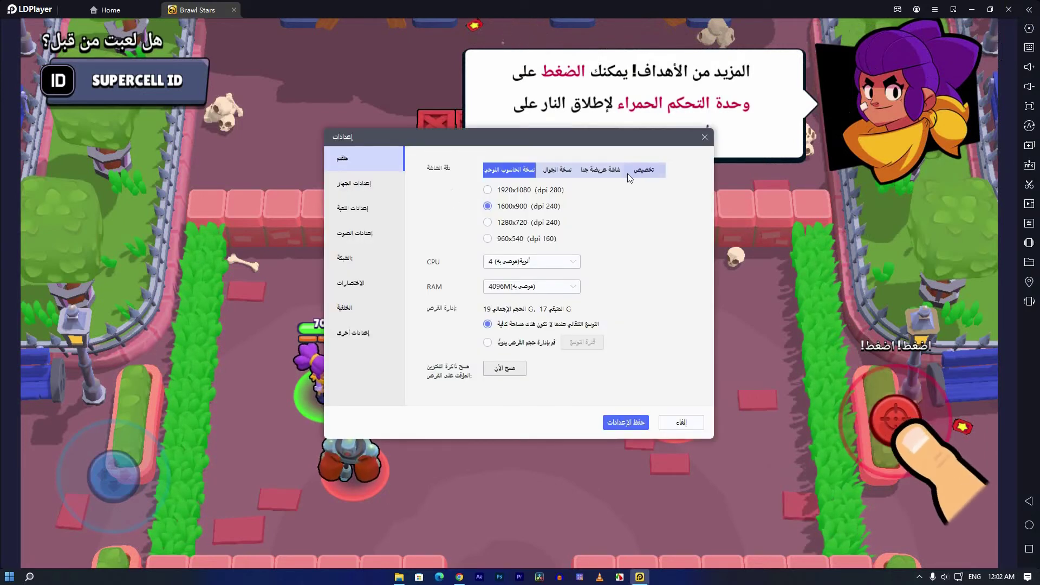
pyautogui.click(501, 222)
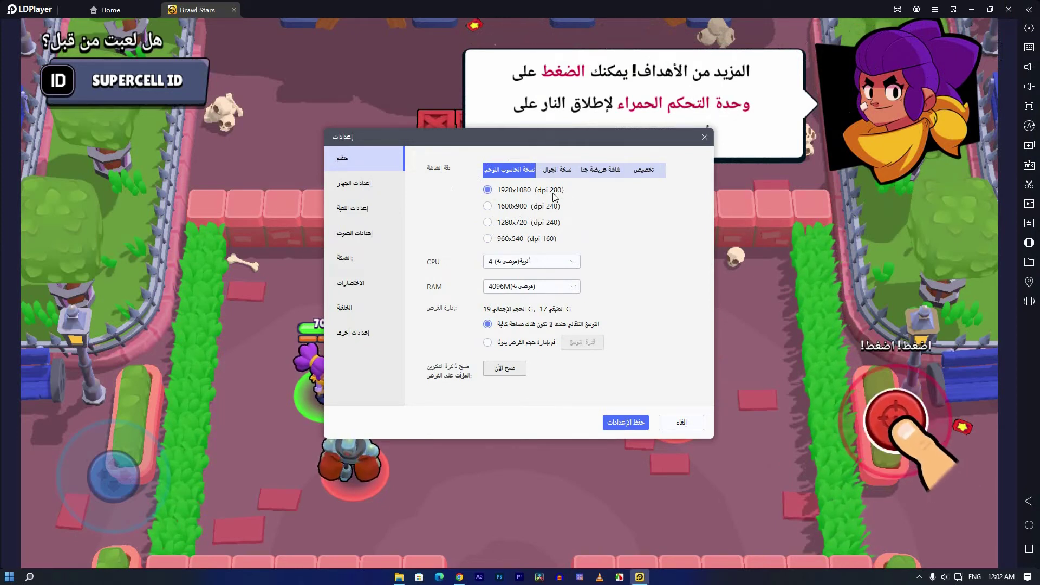
# - Look through the available CPU core counts and set the emulator's RAM to 8192M
pyautogui.click(560, 263)
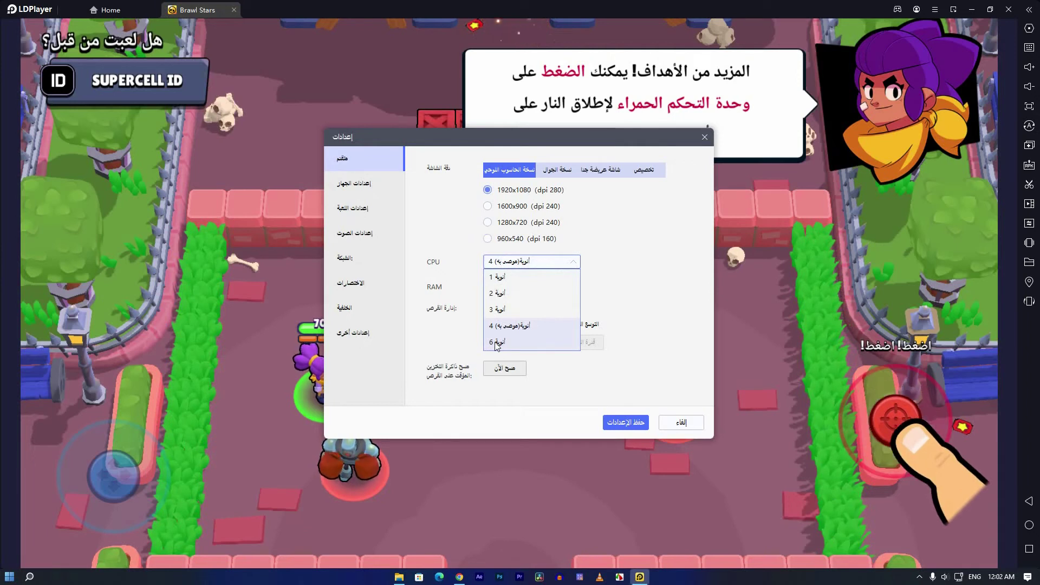
pyautogui.click(643, 259)
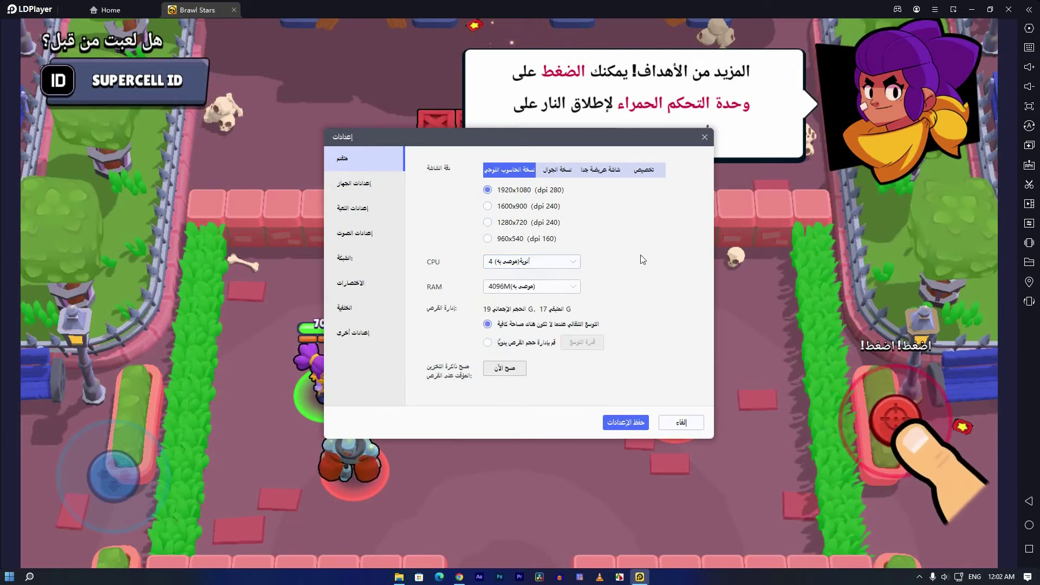
pyautogui.click(534, 287)
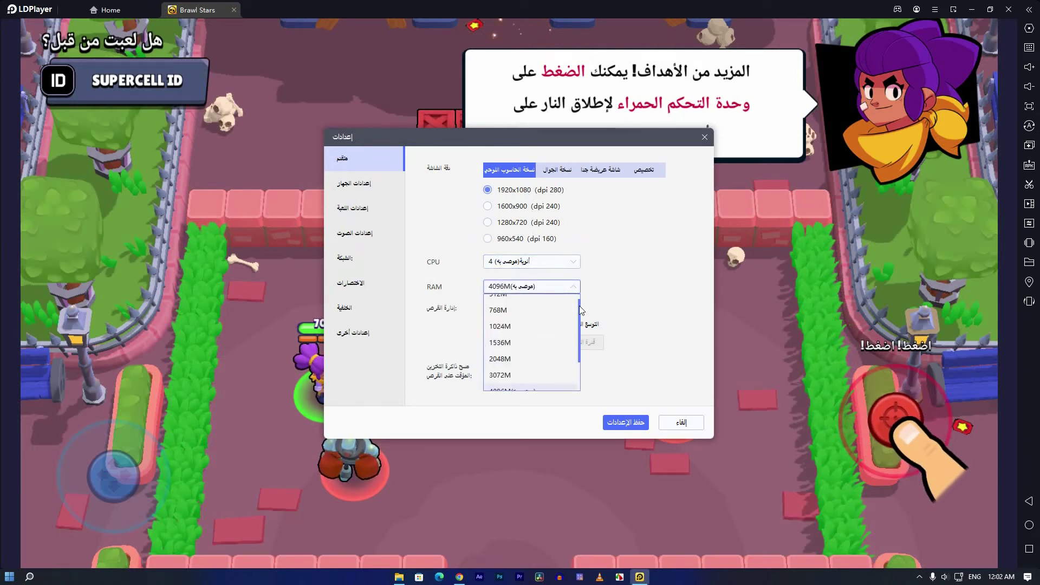
pyautogui.scroll(-2, 580, 305)
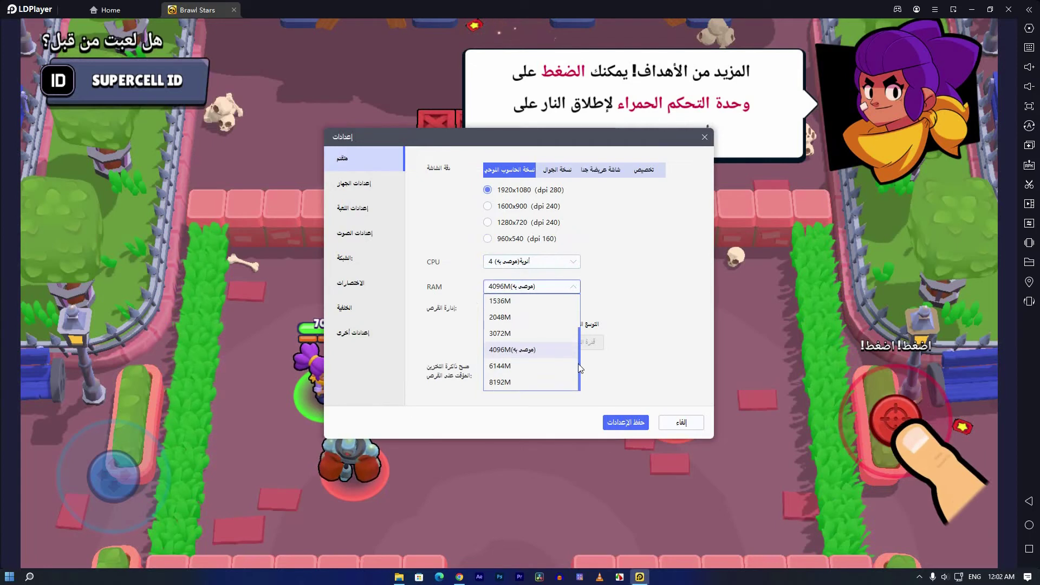
pyautogui.click(499, 367)
pyautogui.click(531, 287)
pyautogui.click(539, 334)
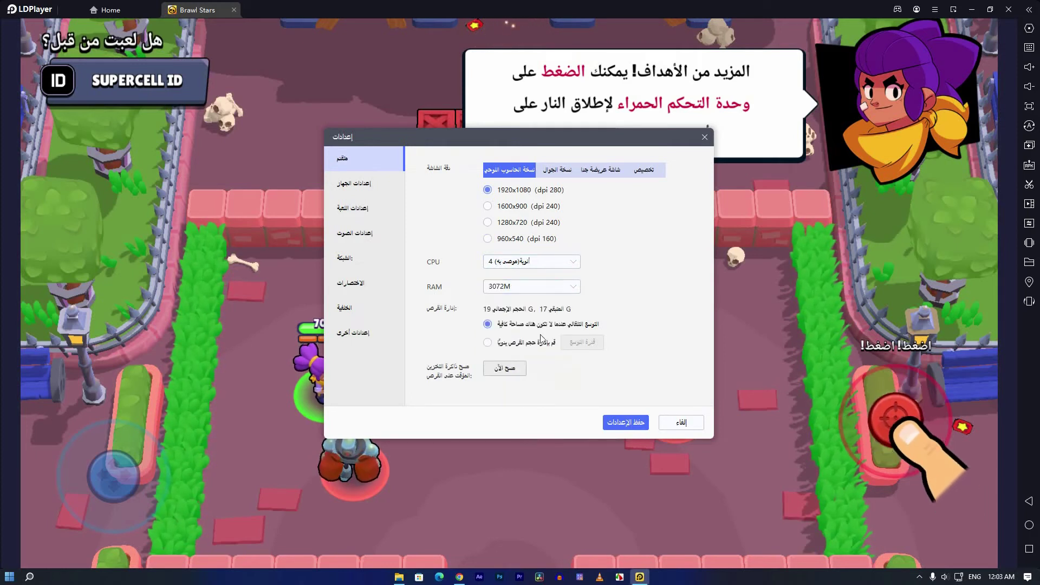
pyautogui.click(528, 286)
pyautogui.click(499, 383)
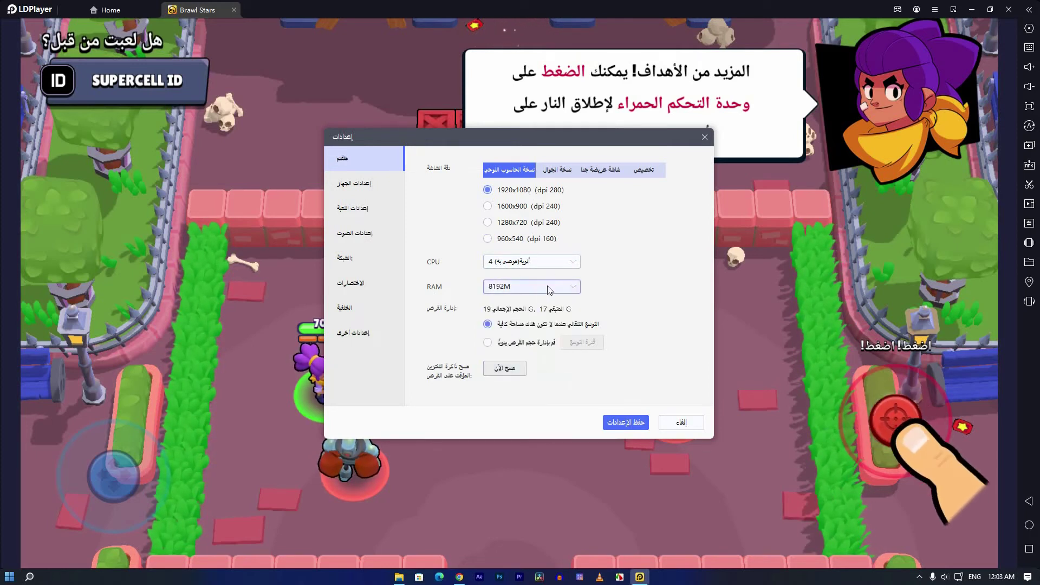
# - Review the device settings and the 90 and 120 FPS high-frame-rate device presets
pyautogui.click(353, 183)
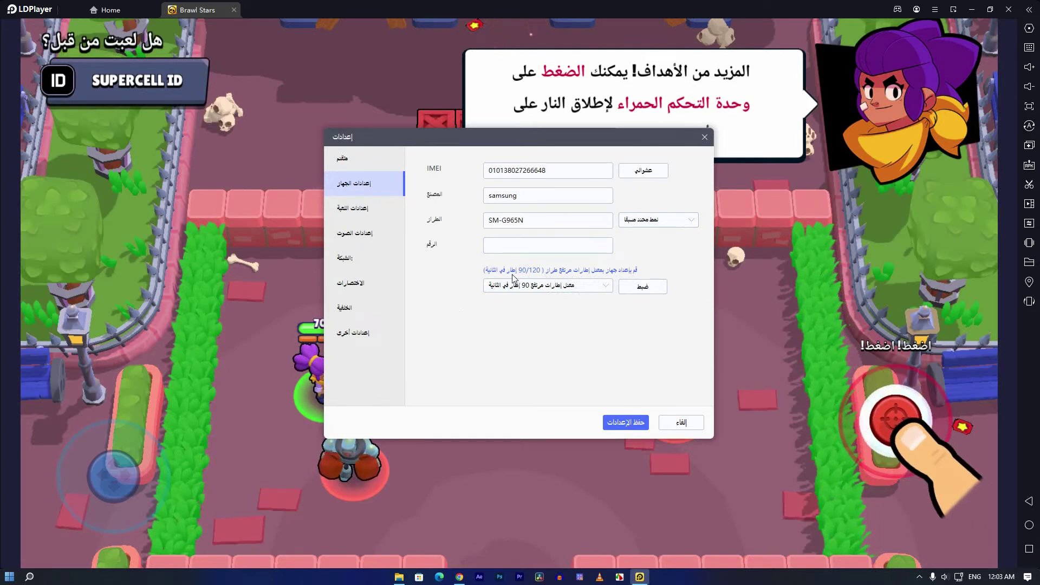
pyautogui.click(595, 286)
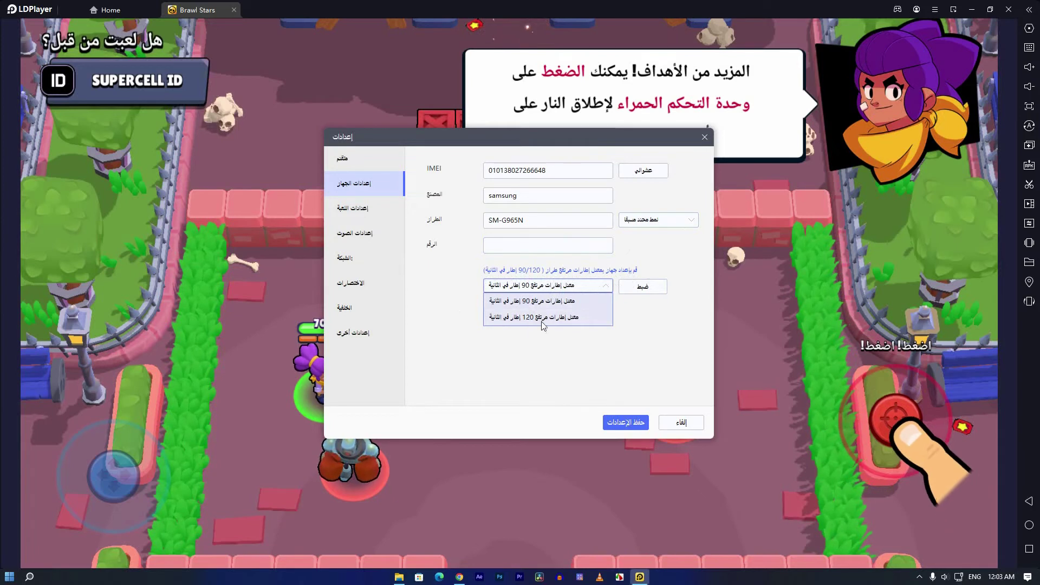
pyautogui.click(654, 317)
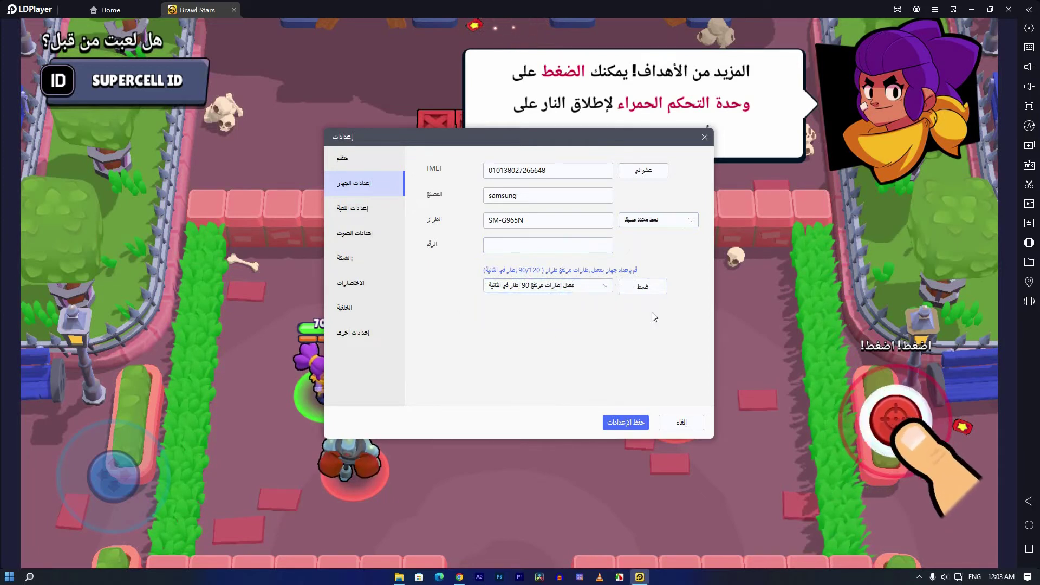
# - Try the 90 FPS frame rate in the game settings, decline enabling it, and review the other frame rate options
pyautogui.click(353, 208)
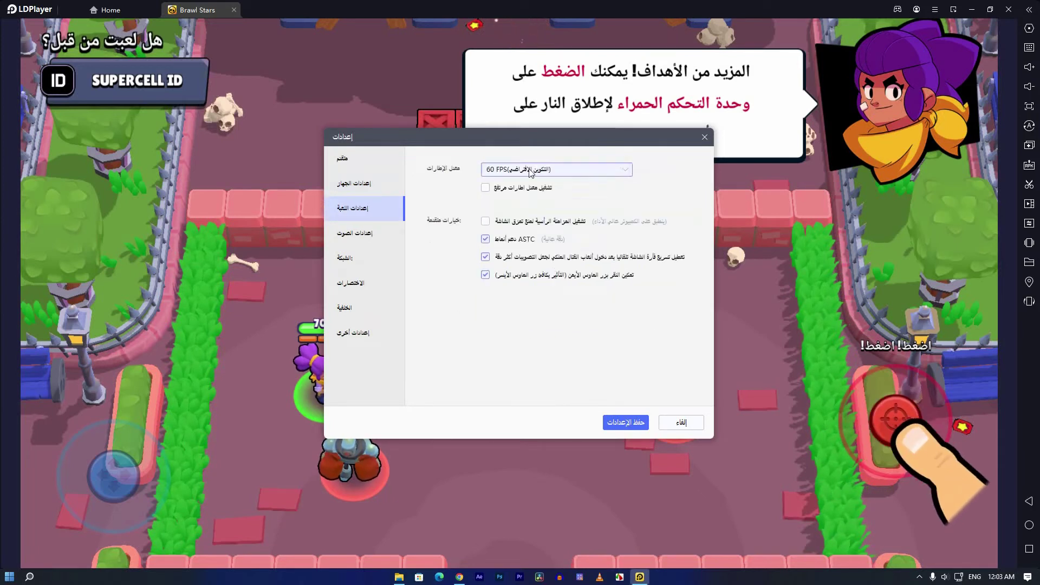
pyautogui.click(606, 174)
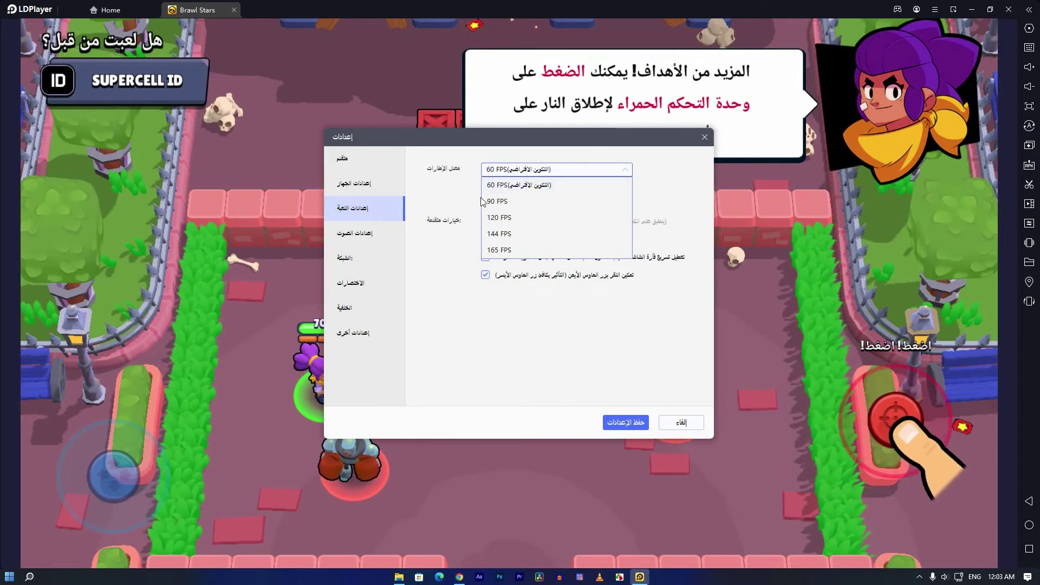
pyautogui.click(514, 201)
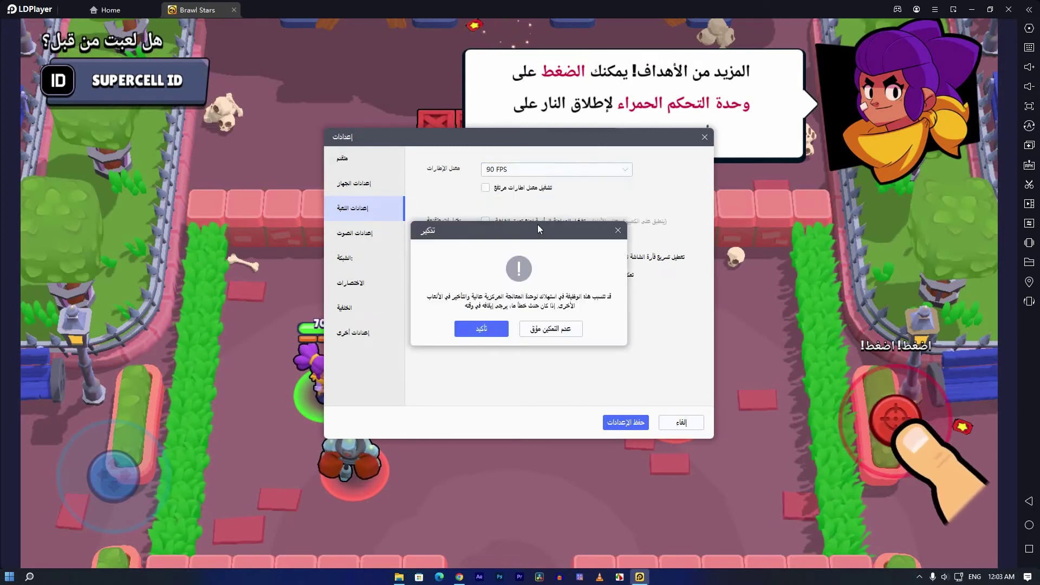
pyautogui.click(558, 333)
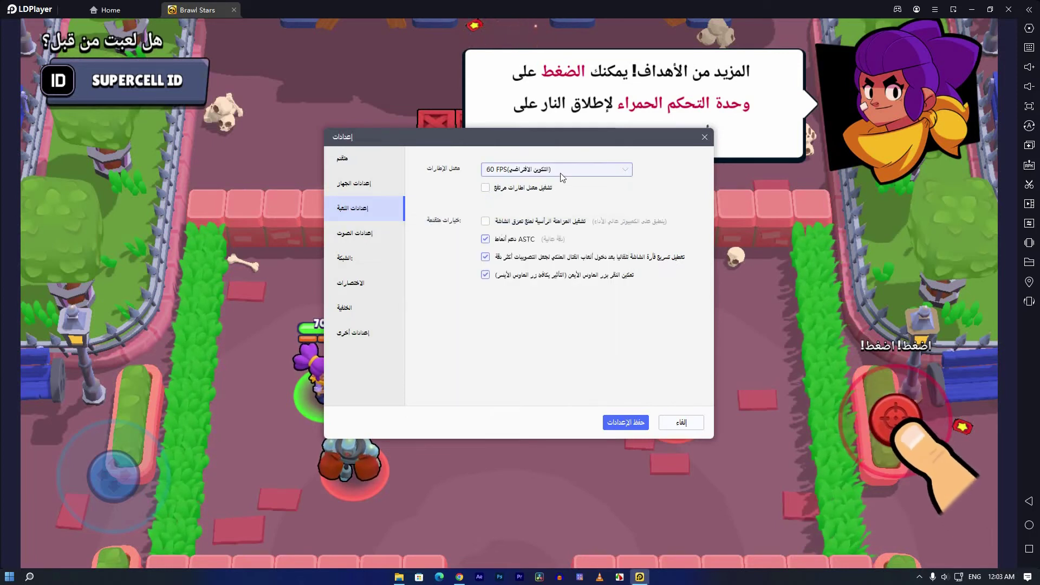
pyautogui.click(560, 174)
pyautogui.click(557, 221)
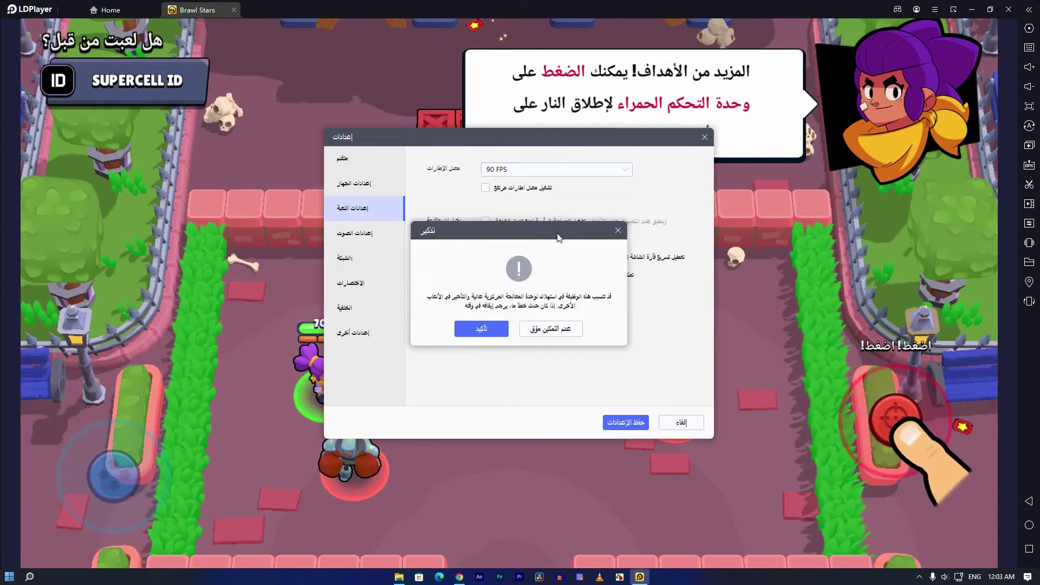
pyautogui.click(551, 331)
pyautogui.click(559, 169)
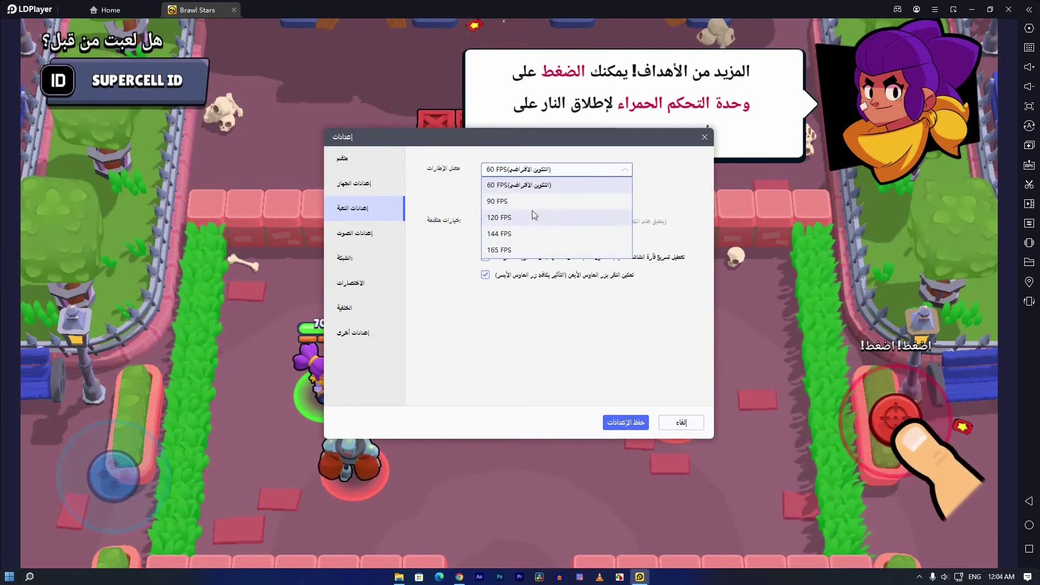
pyautogui.click(509, 300)
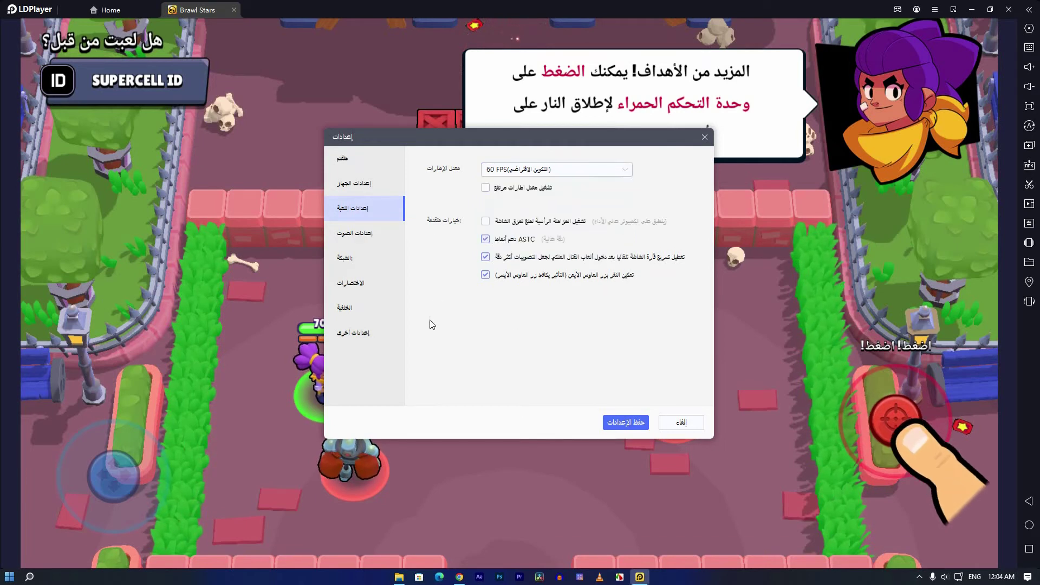
# - Review the microphone and speaker device choices in the sound settings
pyautogui.click(355, 233)
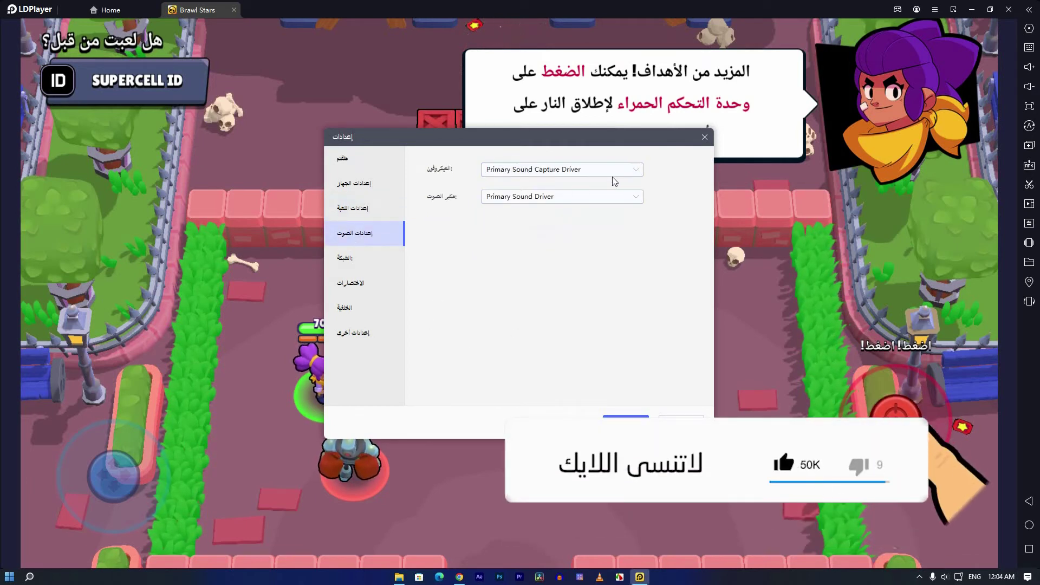
pyautogui.click(564, 170)
pyautogui.click(574, 186)
pyautogui.click(604, 199)
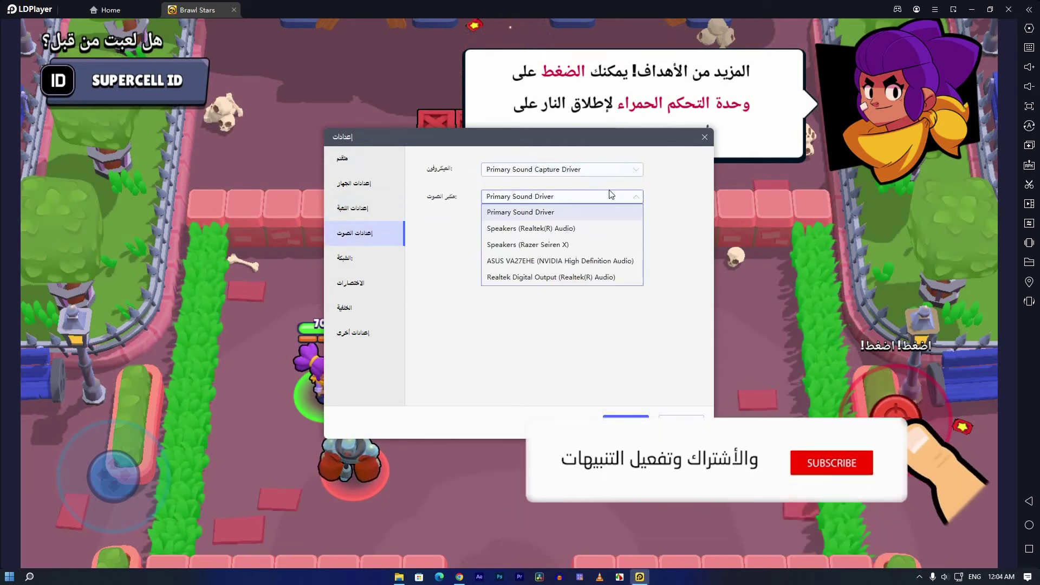
pyautogui.click(596, 207)
pyautogui.click(585, 171)
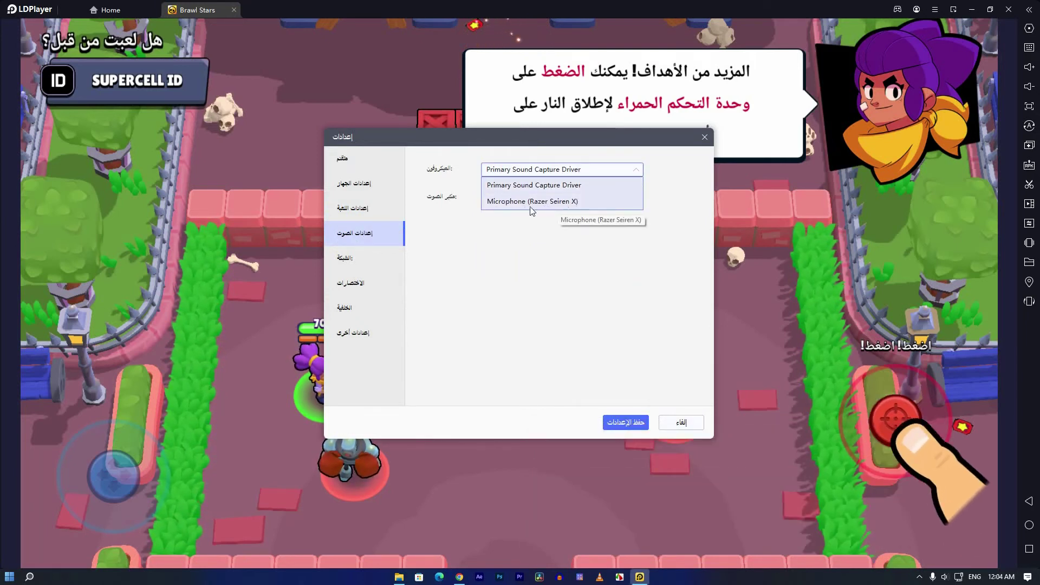
pyautogui.click(475, 187)
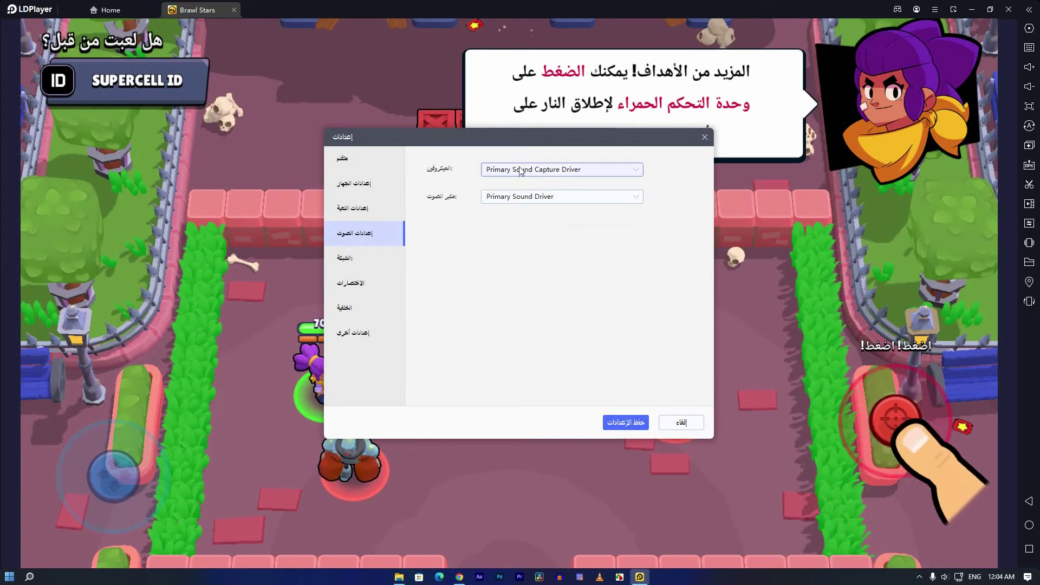
pyautogui.click(494, 199)
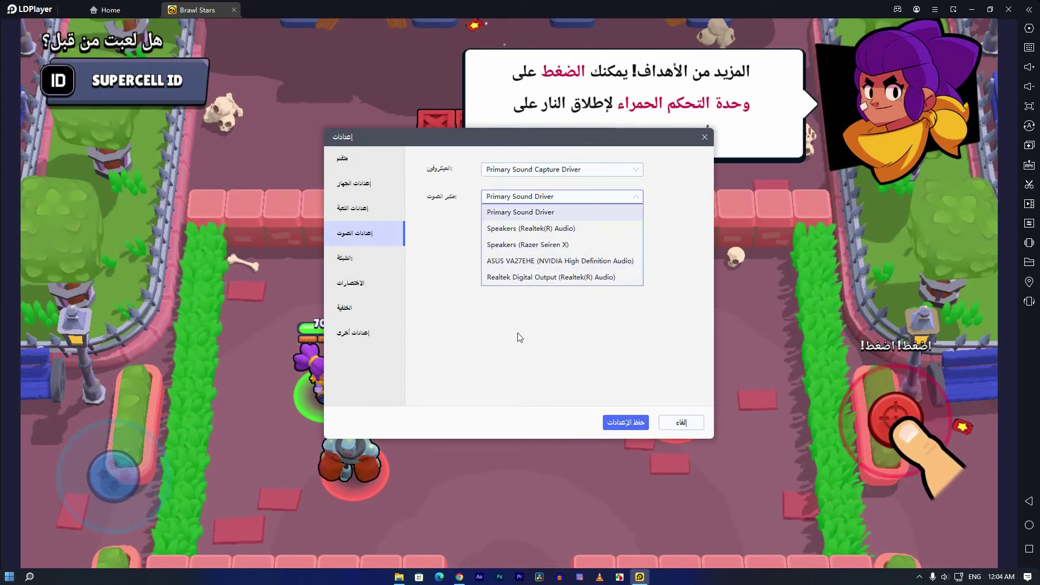
pyautogui.click(466, 276)
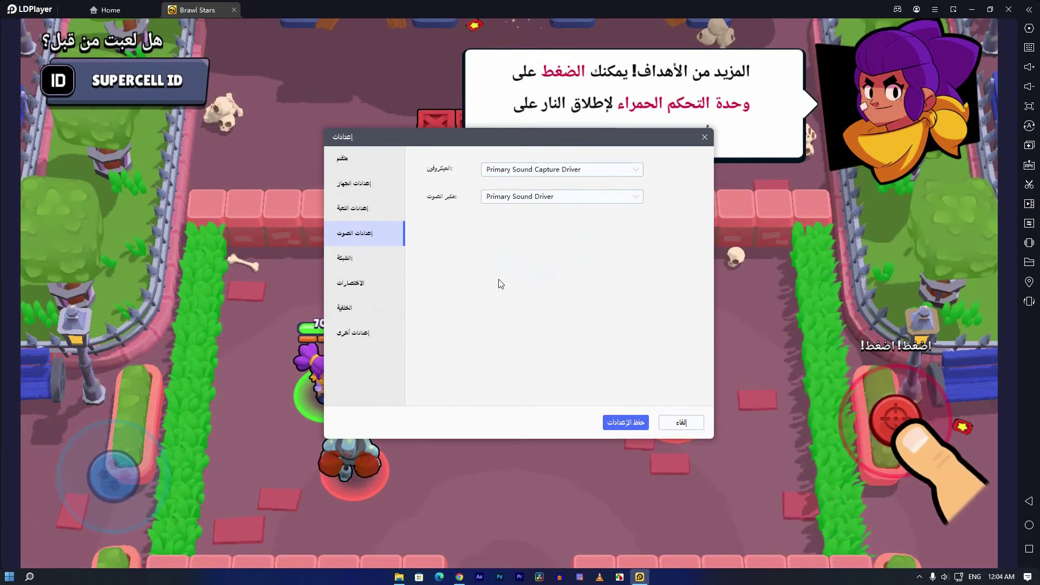
# - Review the network settings and the emulator's keyboard shortcut assignments
pyautogui.click(359, 258)
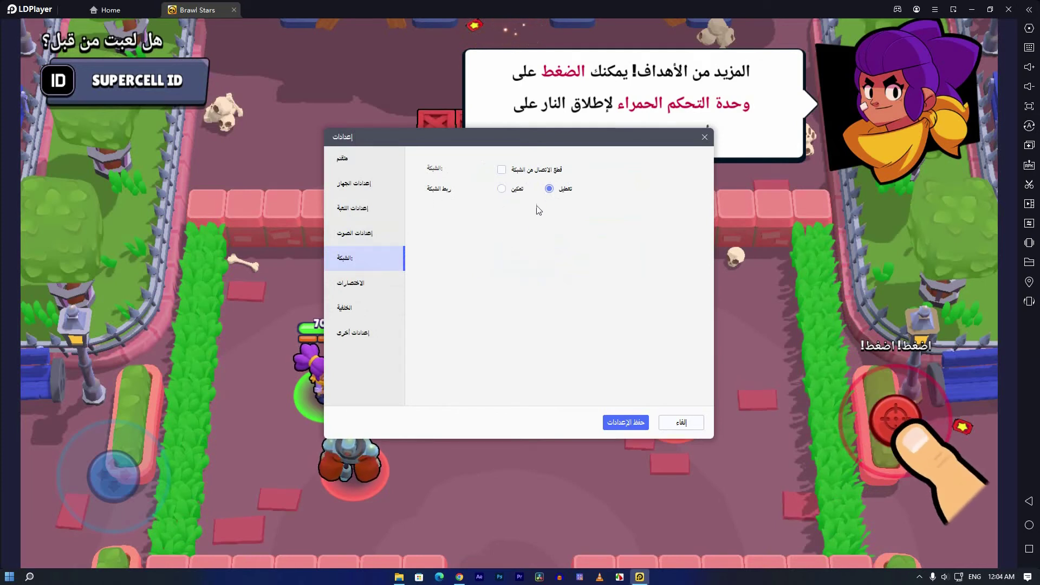
pyautogui.click(362, 284)
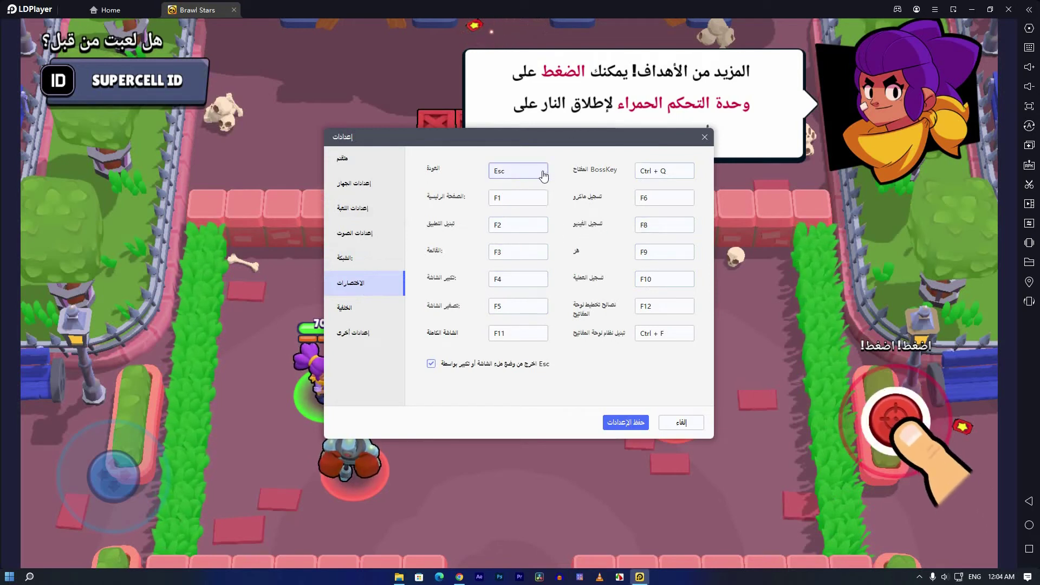
pyautogui.click(501, 176)
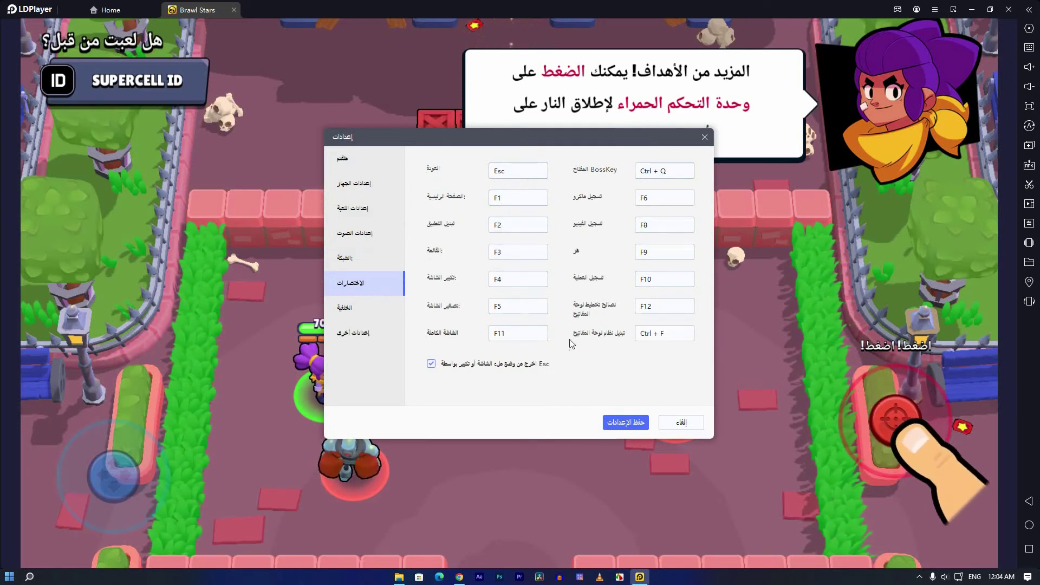
# - Preview the background images on the home screen, apply the pink-lit tunnel one, and cancel out of the settings after viewing the other settings
pyautogui.click(358, 310)
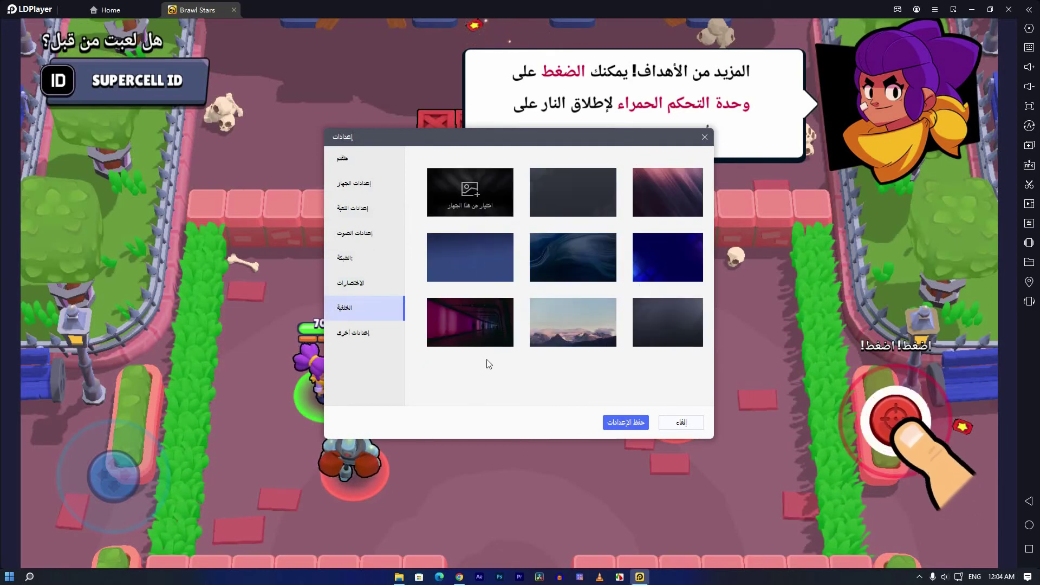
pyautogui.click(475, 331)
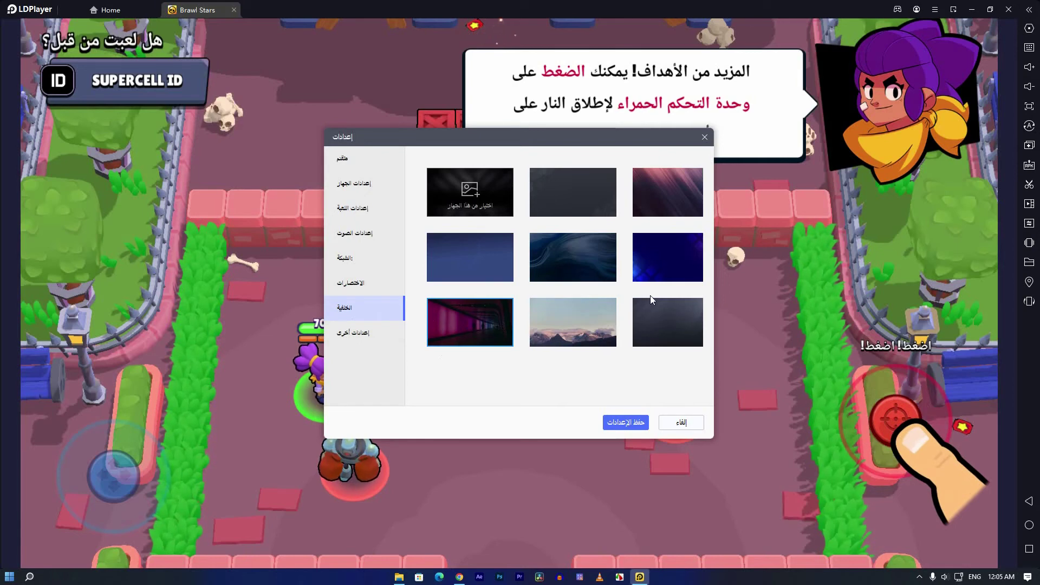
pyautogui.click(128, 11)
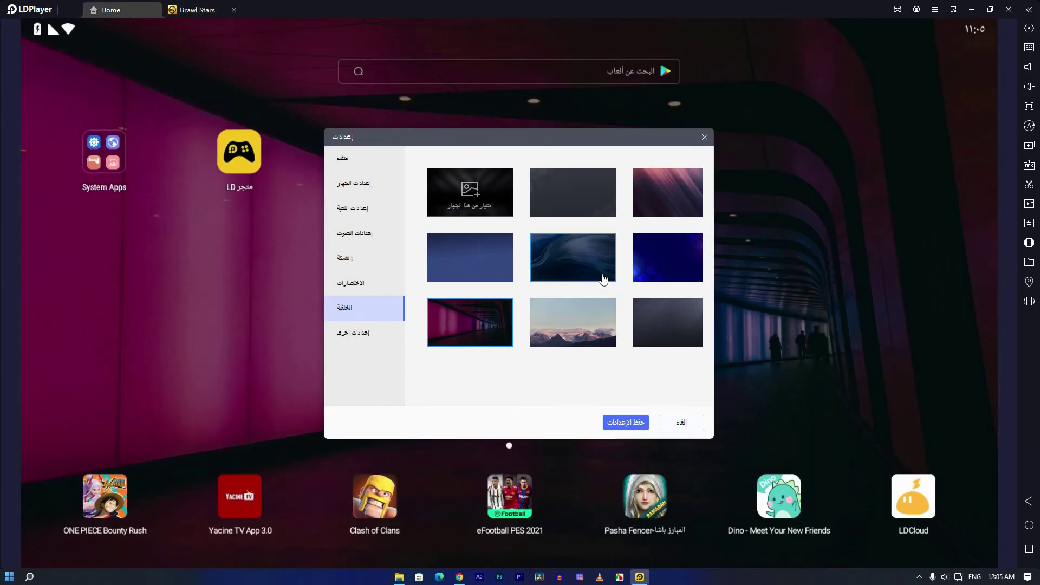
pyautogui.click(668, 193)
pyautogui.click(478, 325)
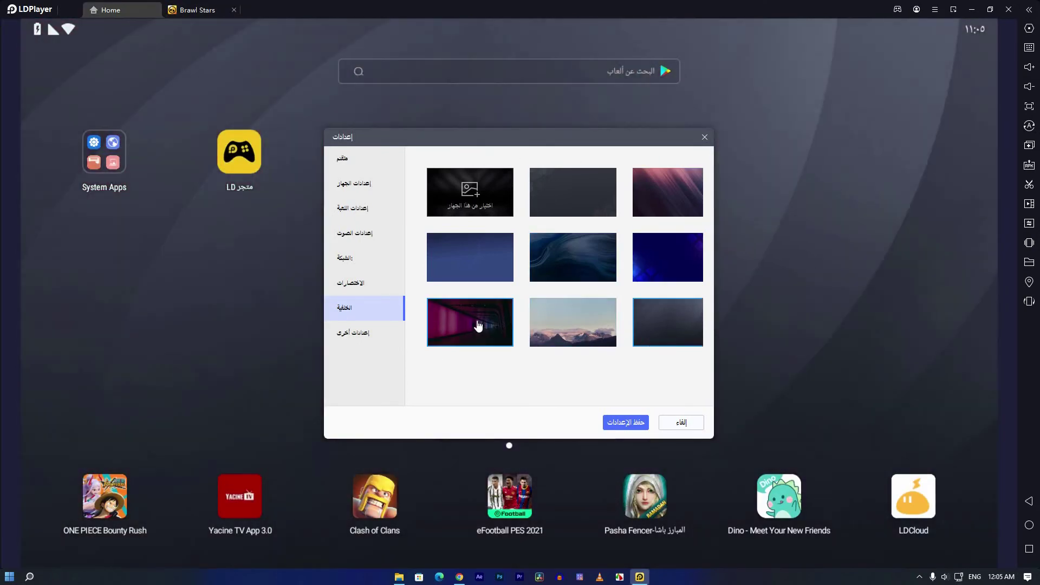
pyautogui.click(352, 337)
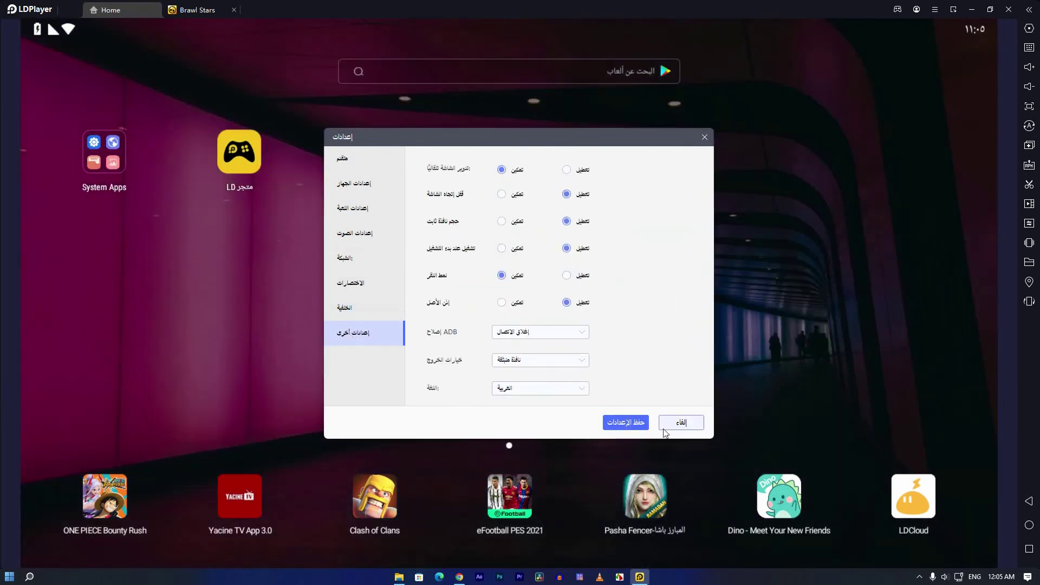
pyautogui.click(681, 423)
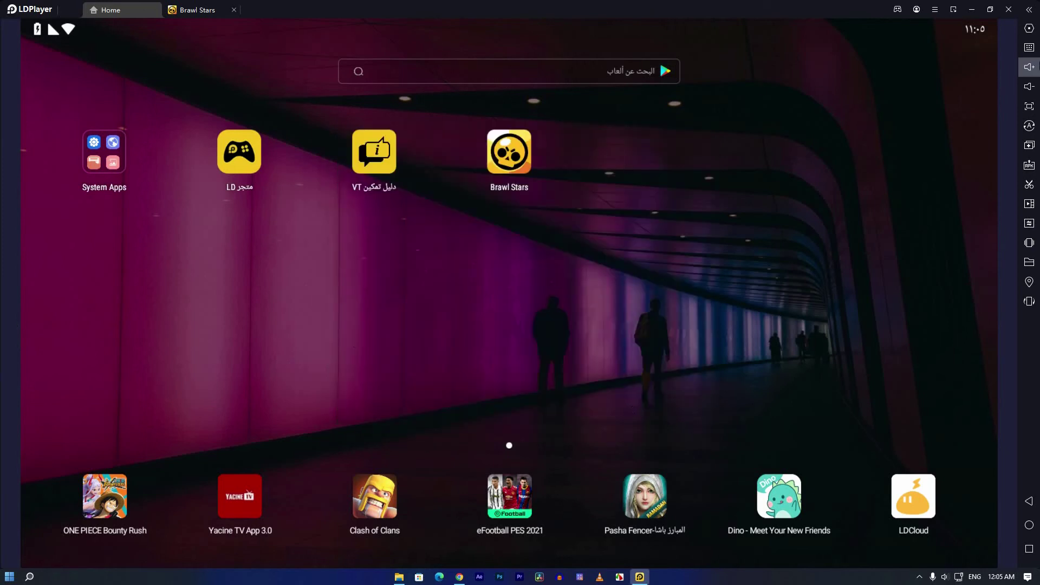
# - View the keyboard mapping editor and exit it, and switch the emulator to full screen and back
pyautogui.click(1029, 48)
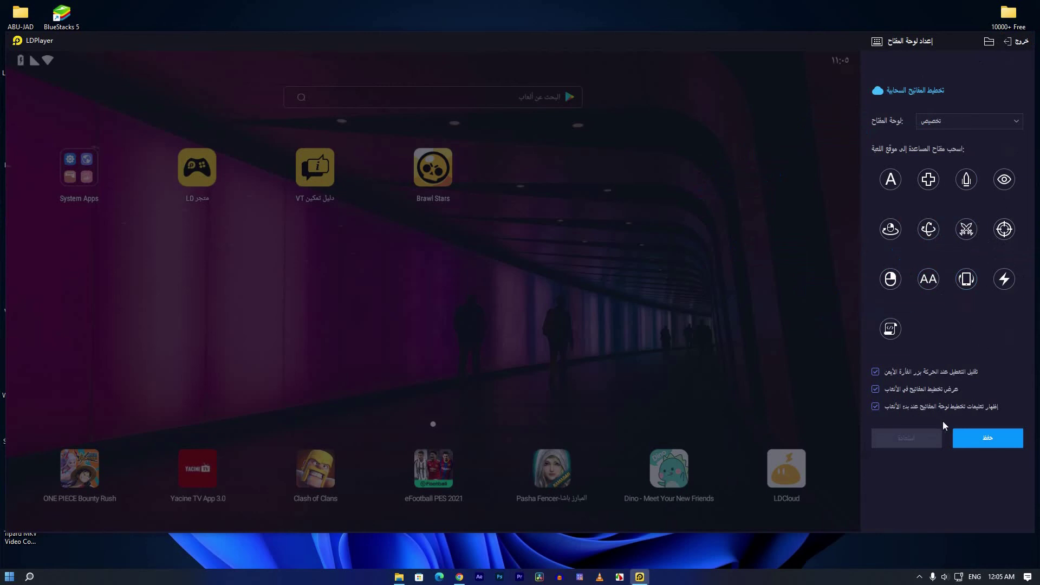
pyautogui.click(1018, 42)
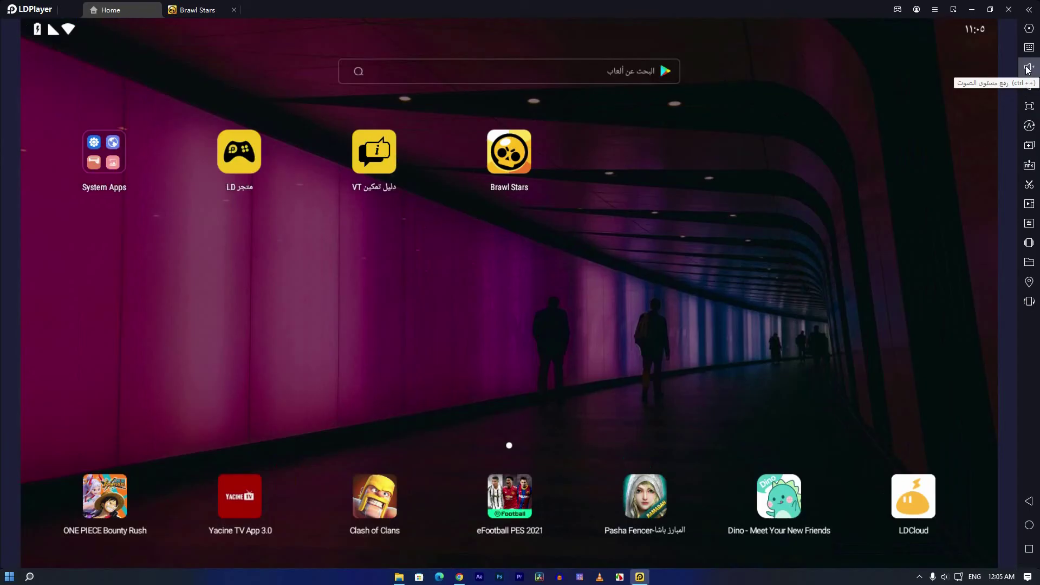
pyautogui.click(1029, 107)
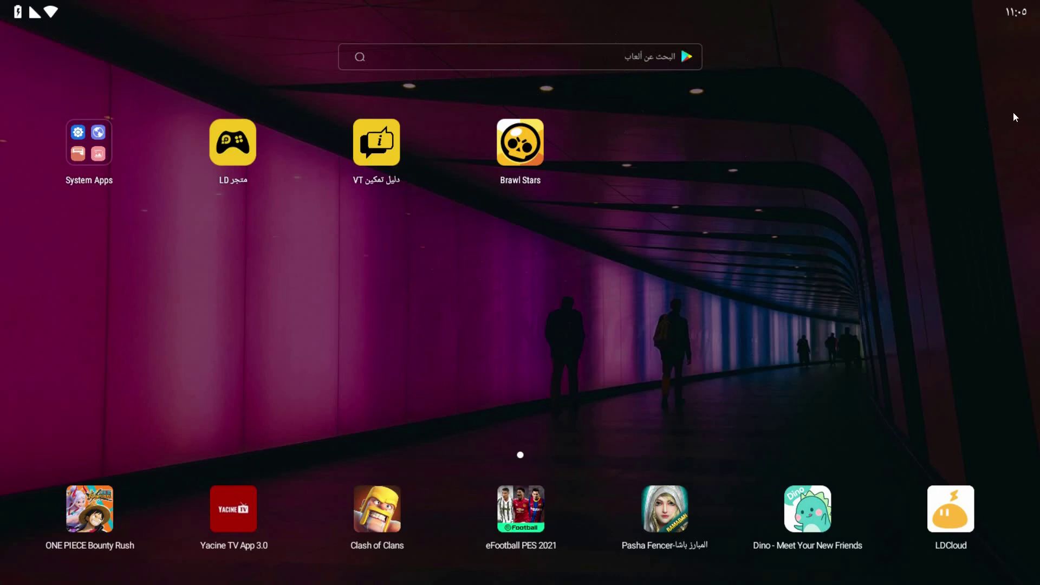
pyautogui.press('F11')
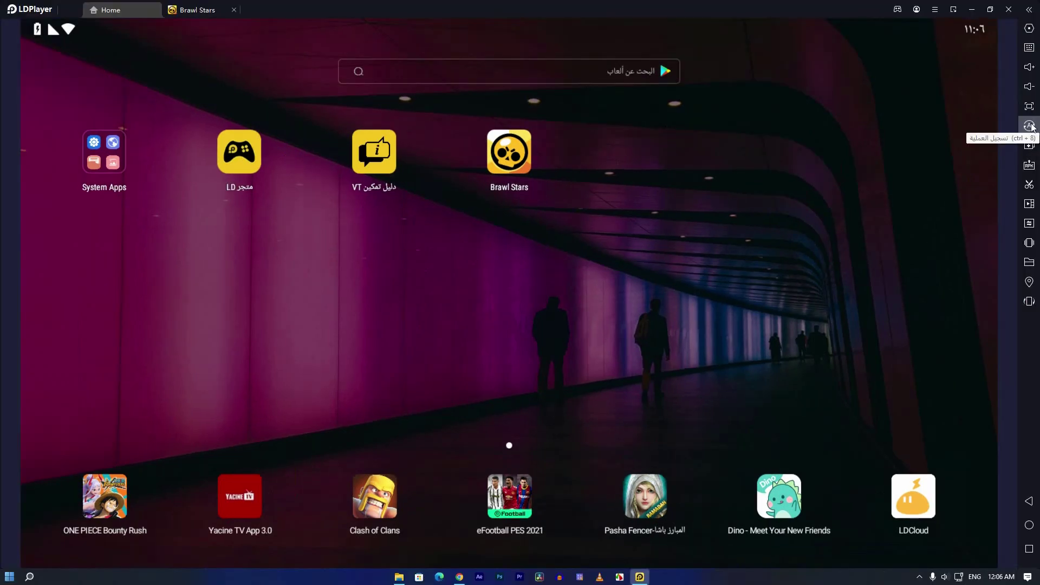
# - View the operation recorder, and open the file picker for installing an APK and close it without choosing a file
pyautogui.click(1031, 126)
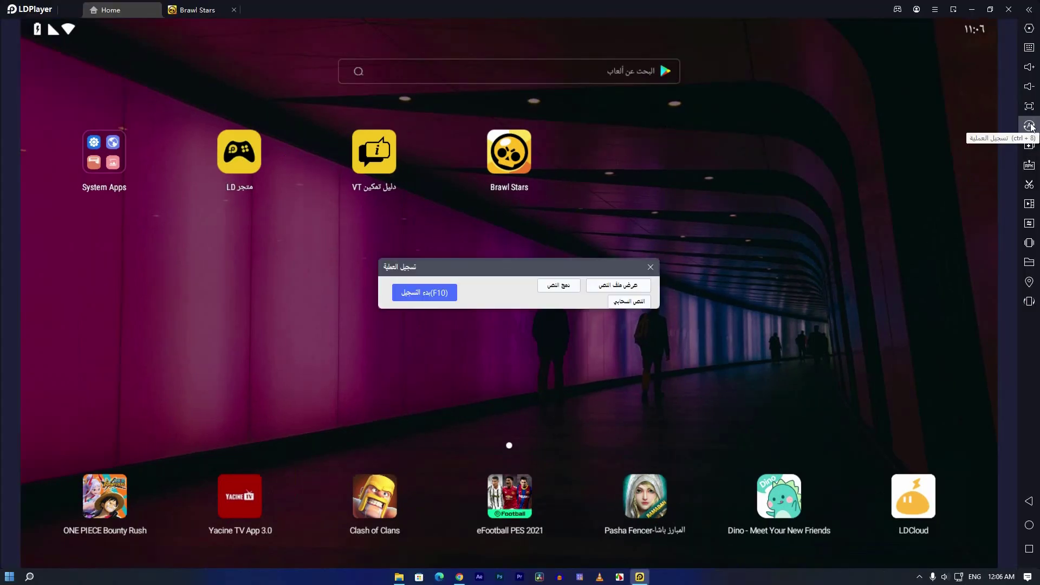
pyautogui.click(427, 294)
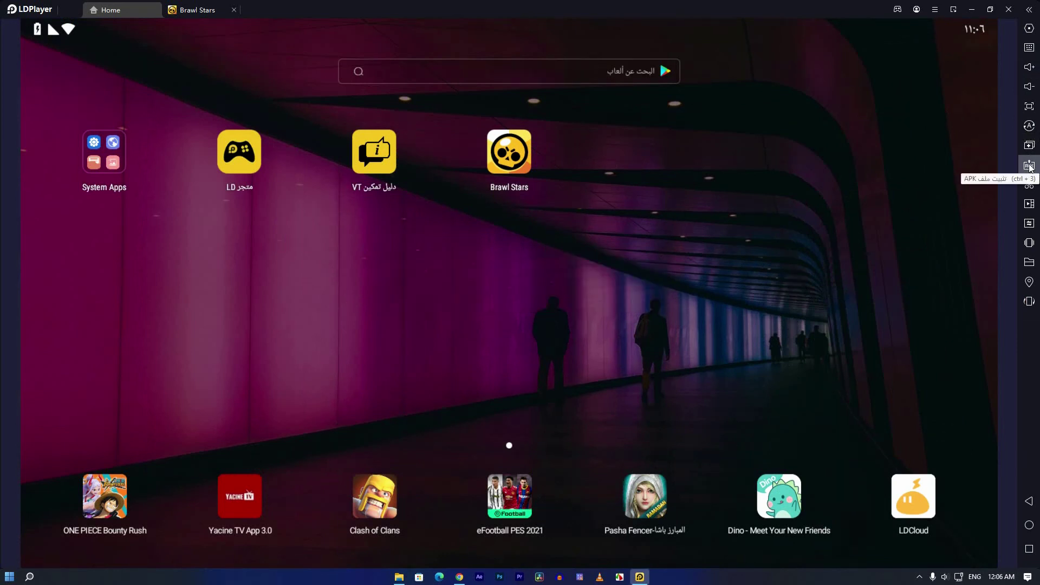
pyautogui.click(1030, 165)
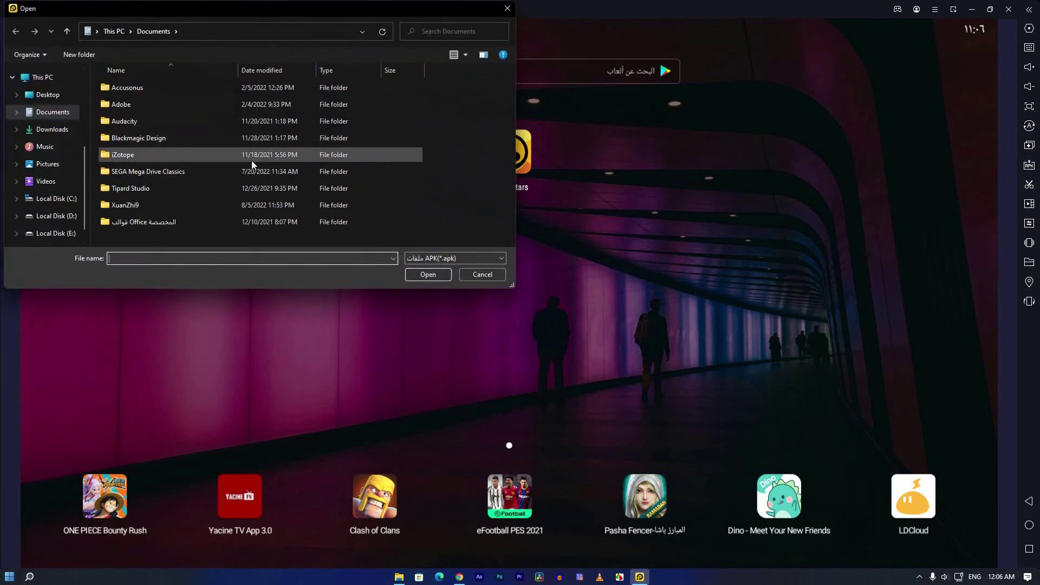
pyautogui.click(507, 10)
# - Take a screenshot of the emulator's home screen, and review the video recorder's quality options and save folder, keeping high quality
pyautogui.click(1029, 185)
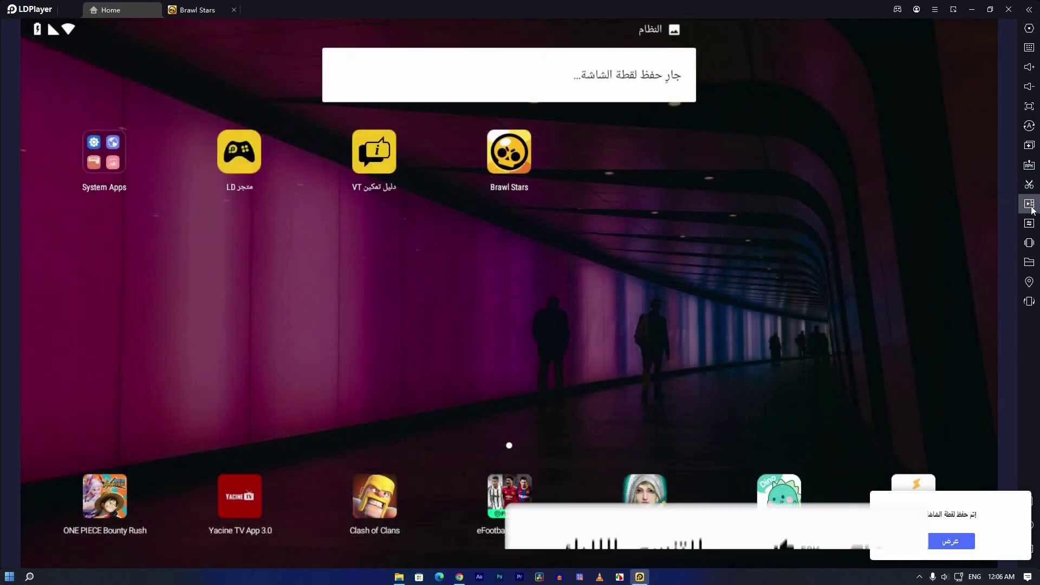
pyautogui.click(1029, 204)
pyautogui.click(623, 219)
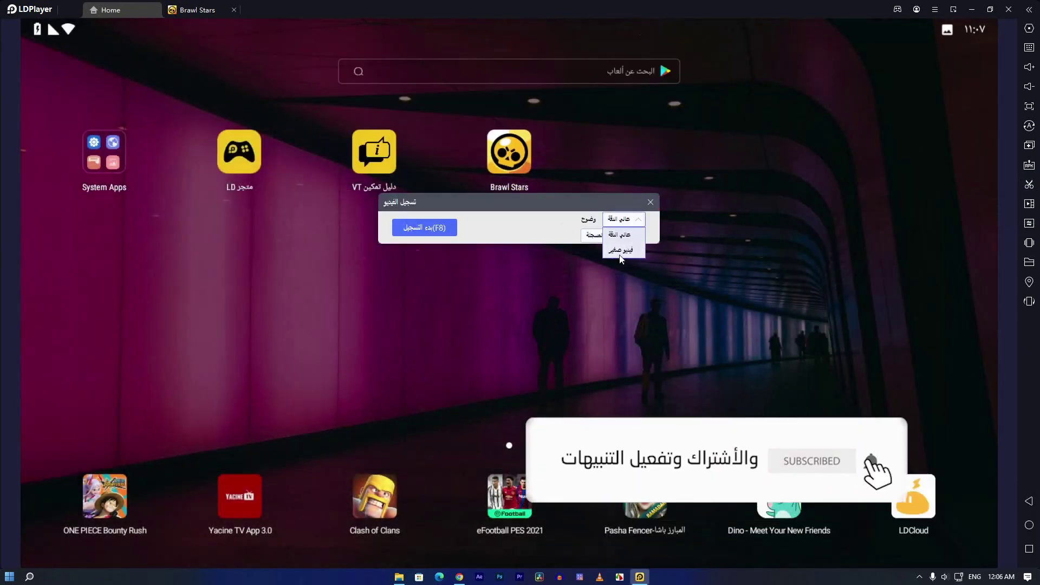
pyautogui.click(621, 234)
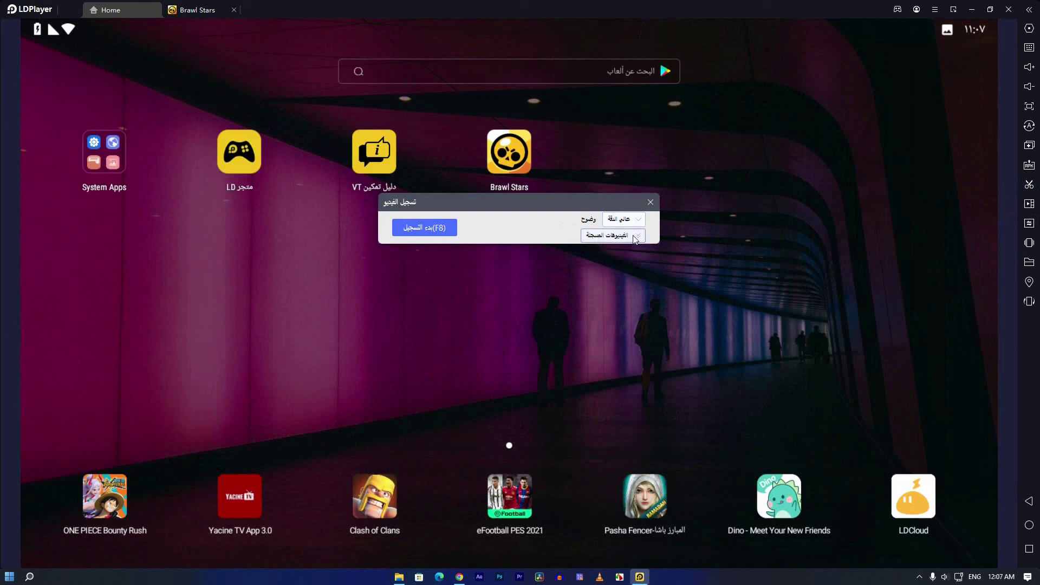
pyautogui.click(637, 238)
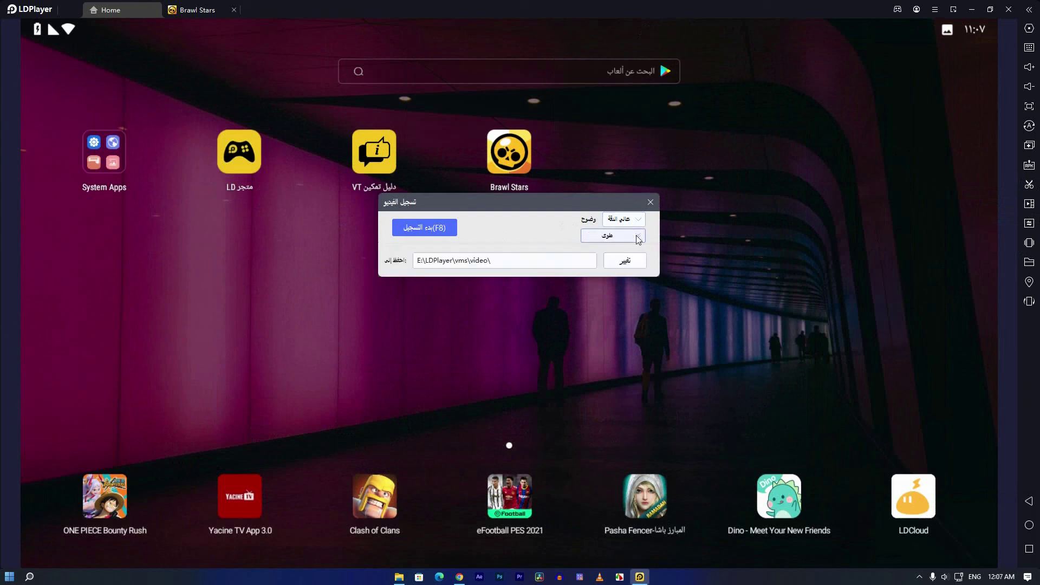
pyautogui.click(434, 265)
pyautogui.click(651, 202)
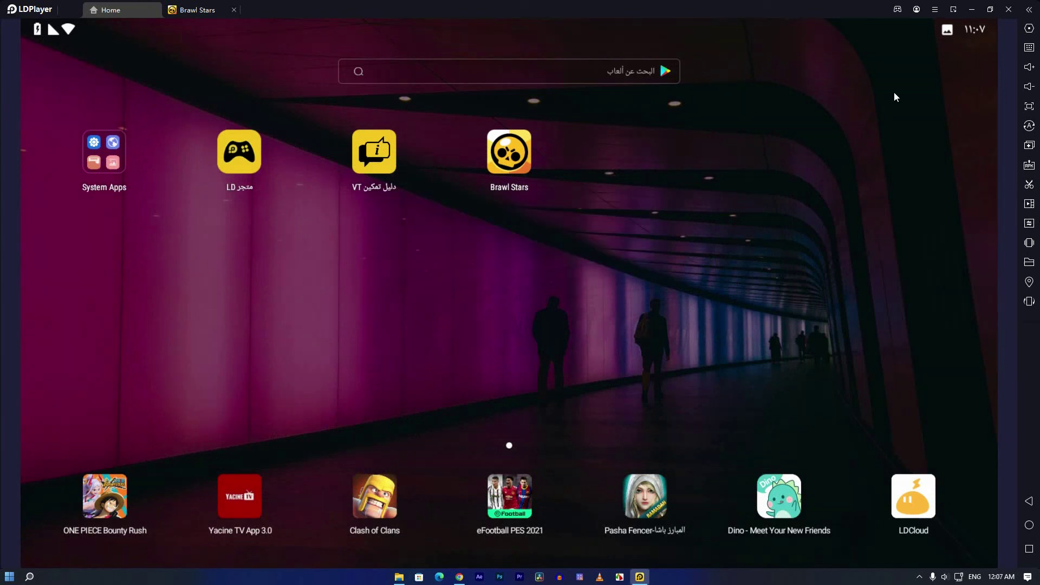